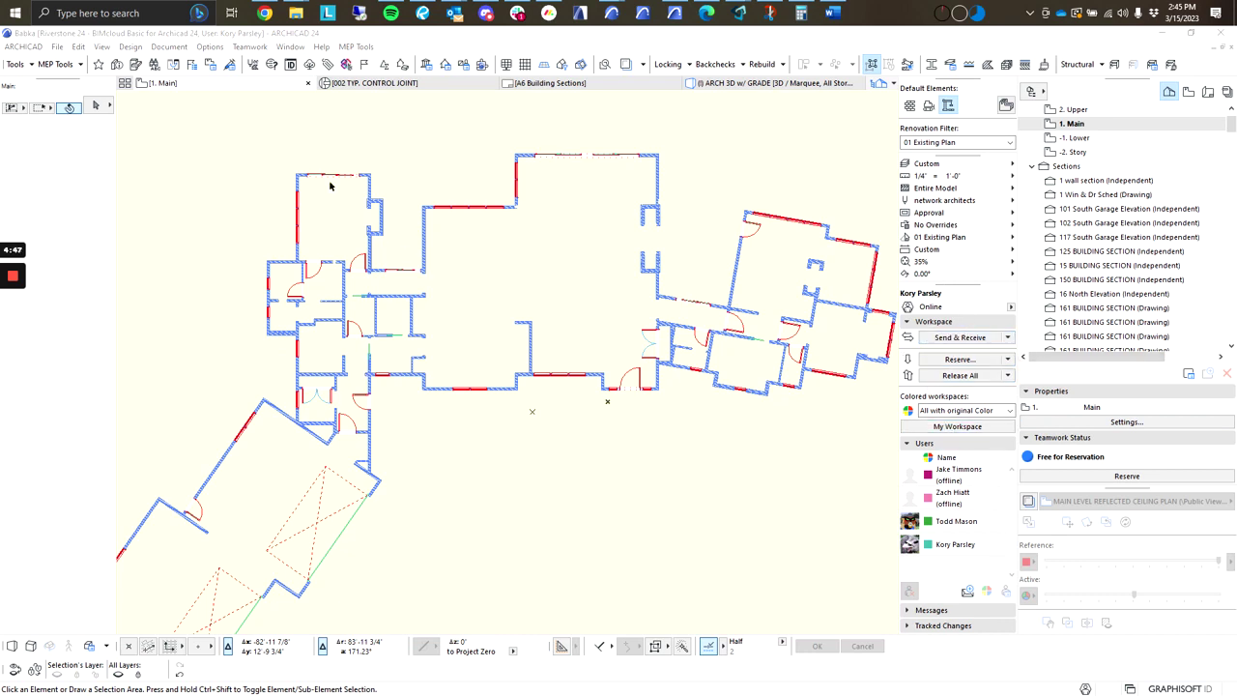
Step: Look up the Teamwork Palette in the list of available palettes
click(290, 48)
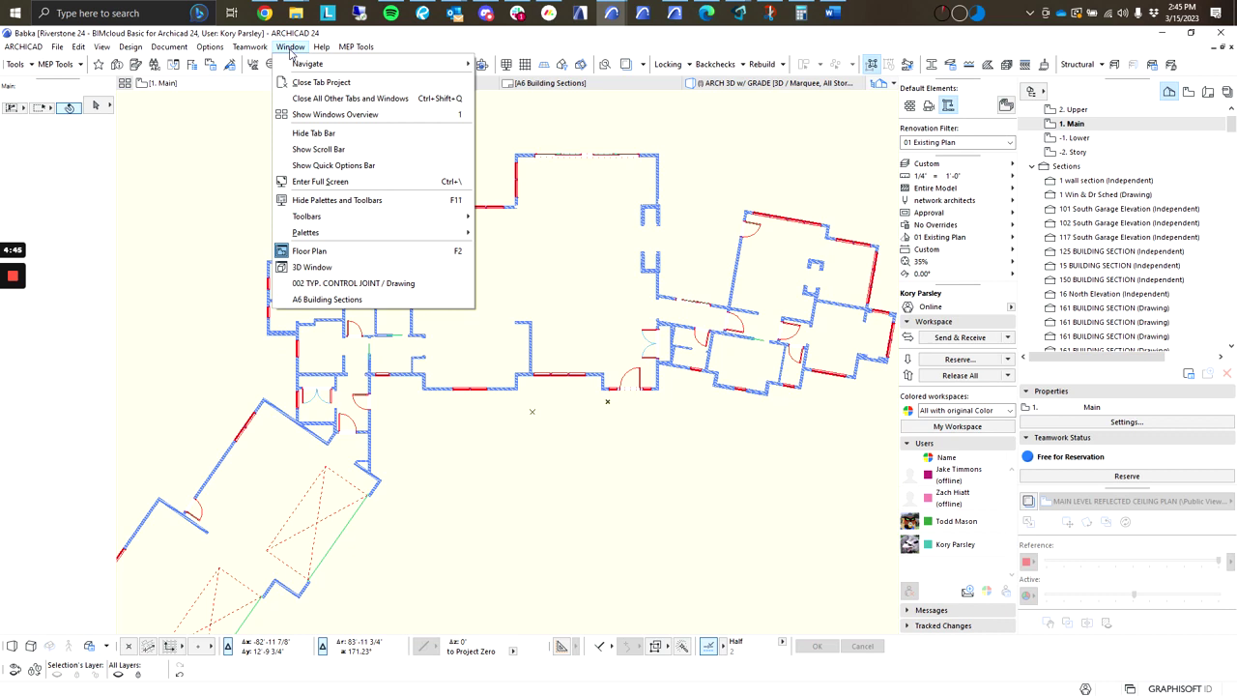
mouse_move(386, 232)
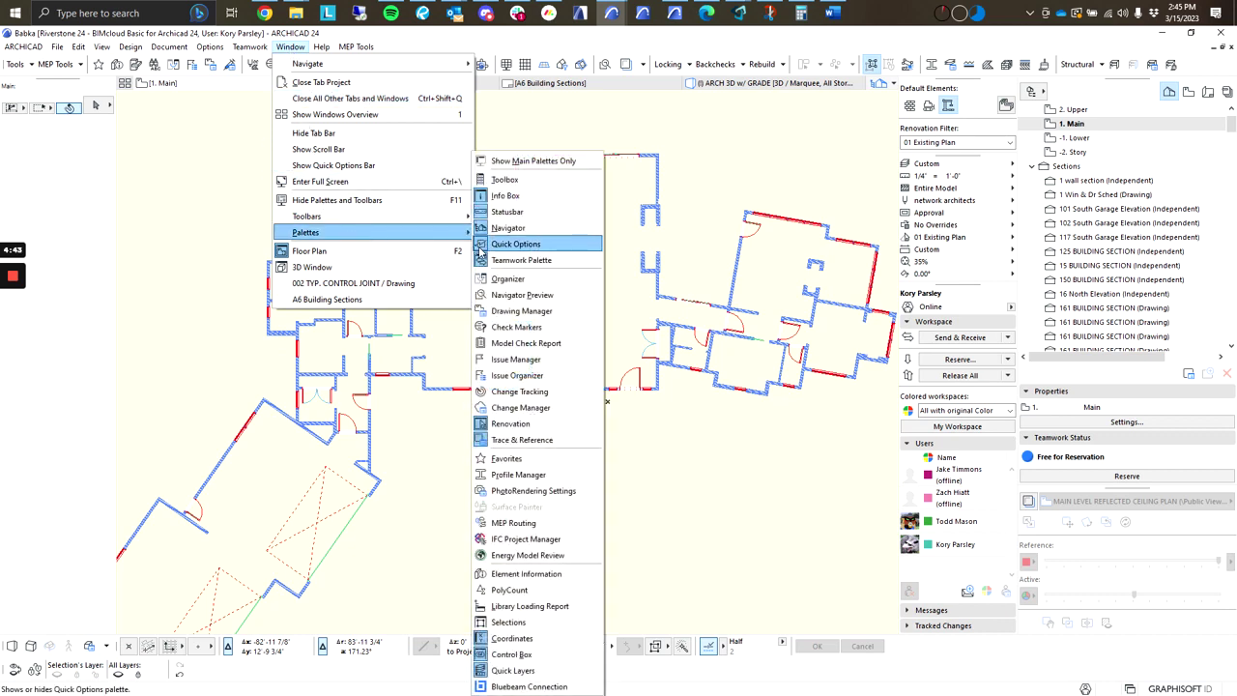
click(557, 261)
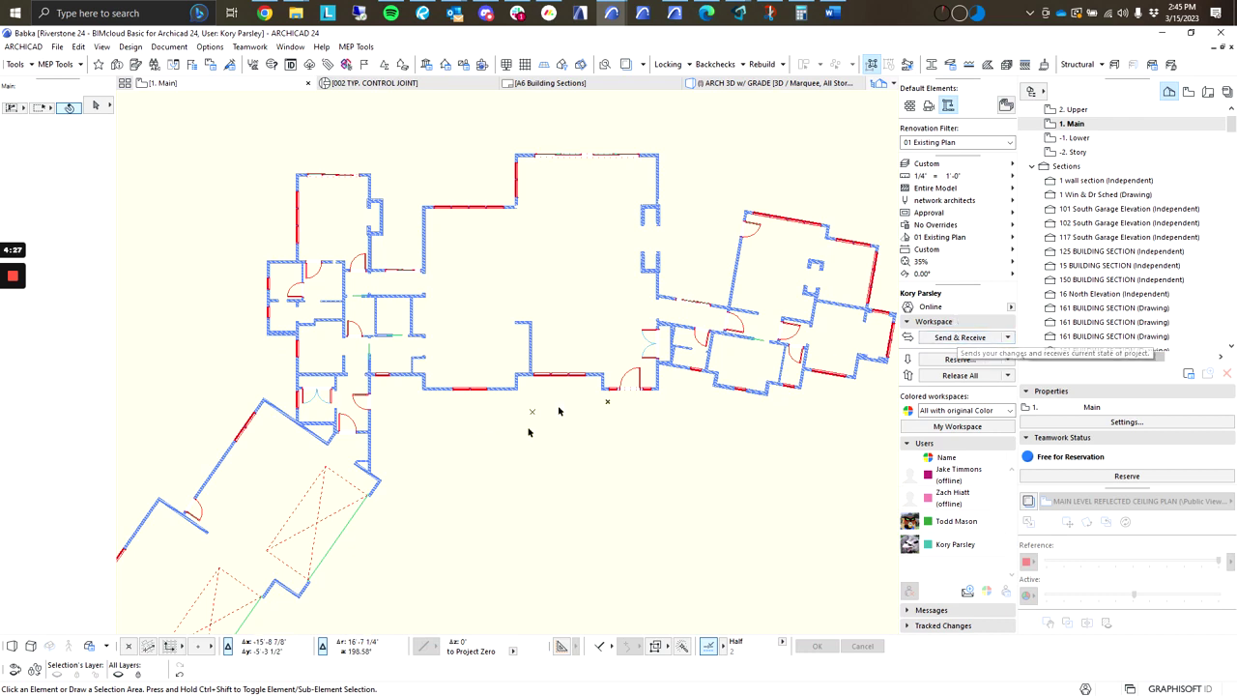
middle_drag(508, 299, 406, 312)
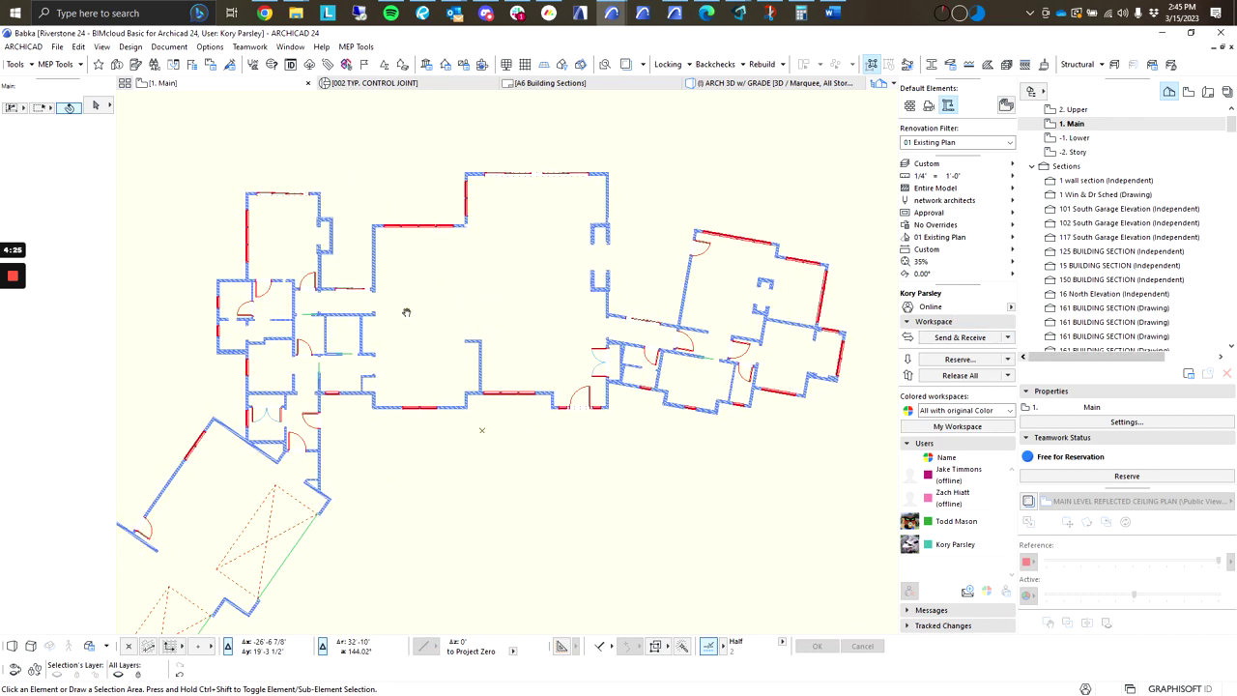
scroll(383, 443, up, 2)
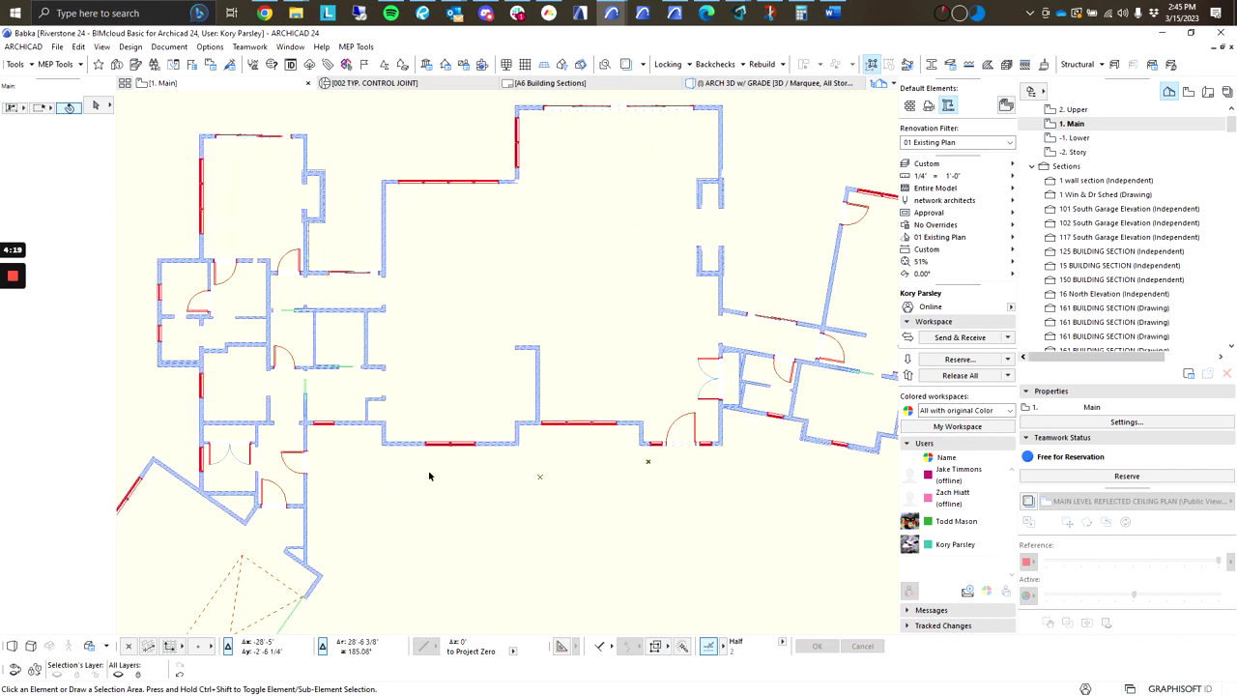
scroll(430, 476, down, 1)
middle_drag(481, 466, 488, 441)
middle_drag(630, 433, 558, 430)
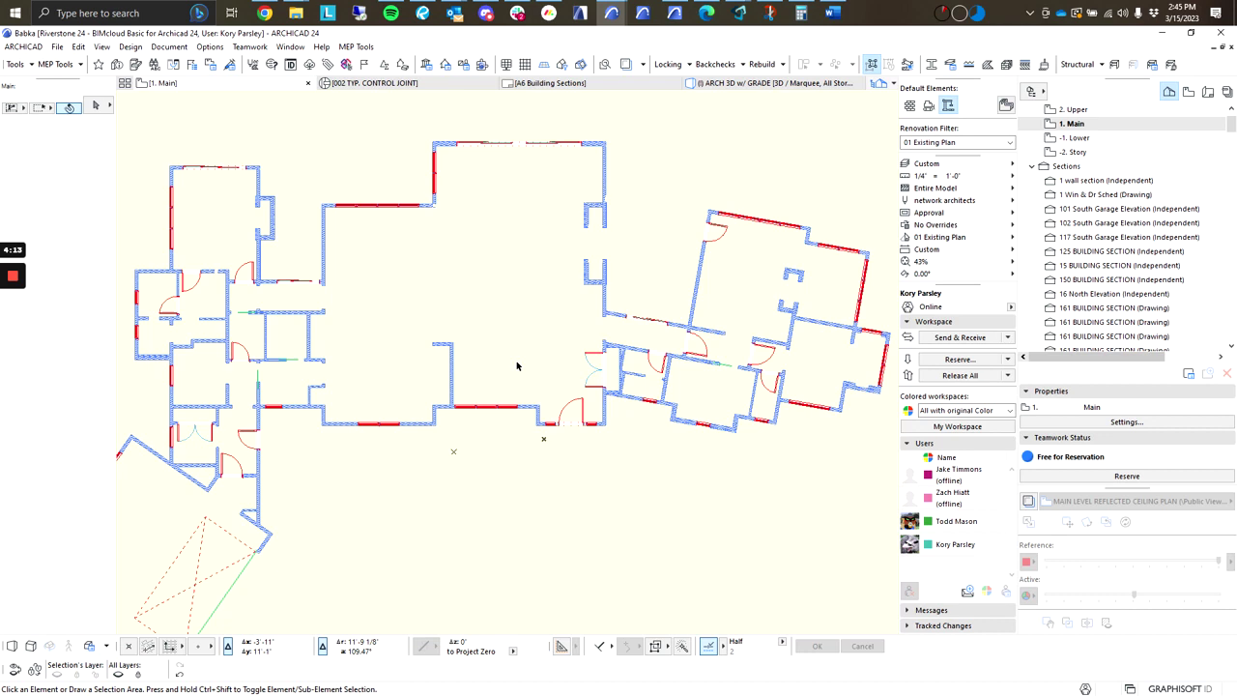
middle_drag(483, 369, 477, 334)
middle_drag(414, 386, 456, 384)
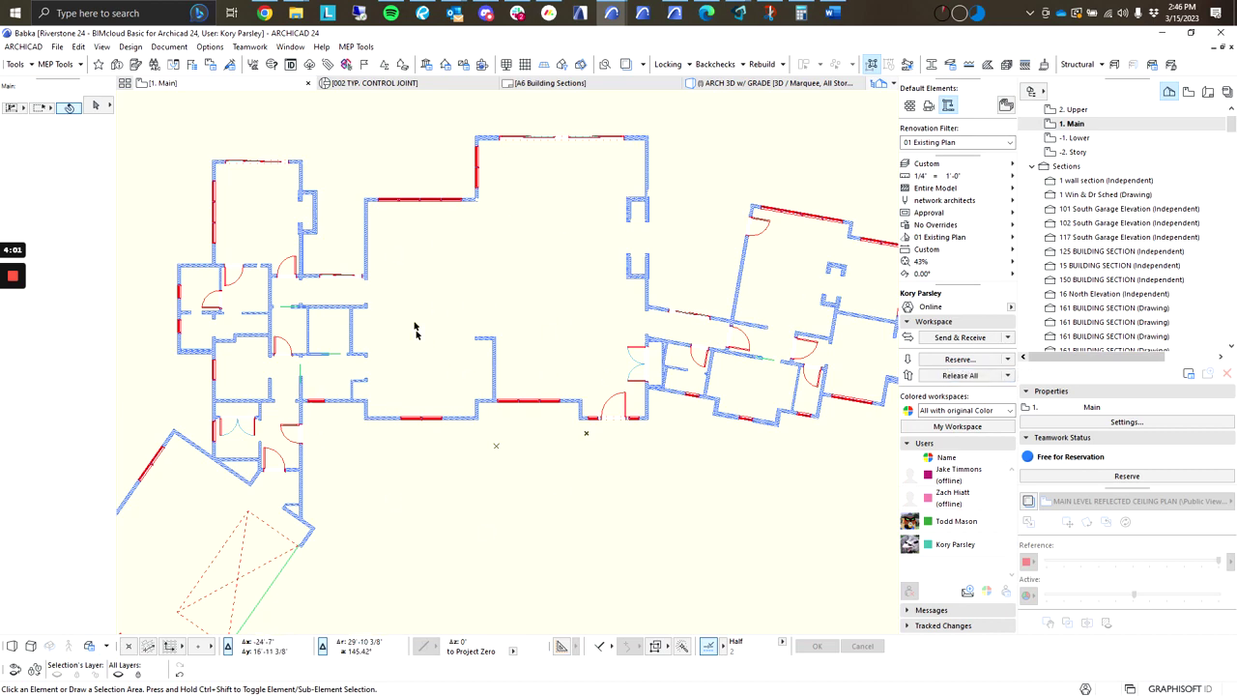
middle_drag(423, 344, 395, 389)
middle_drag(539, 380, 490, 370)
Step: Select the three outer cut stone walls around the alcove of the upper-left room and reserve them
scroll(397, 339, up, 1)
scroll(406, 323, up, 3)
middle_drag(366, 306, 466, 378)
middle_drag(375, 337, 491, 339)
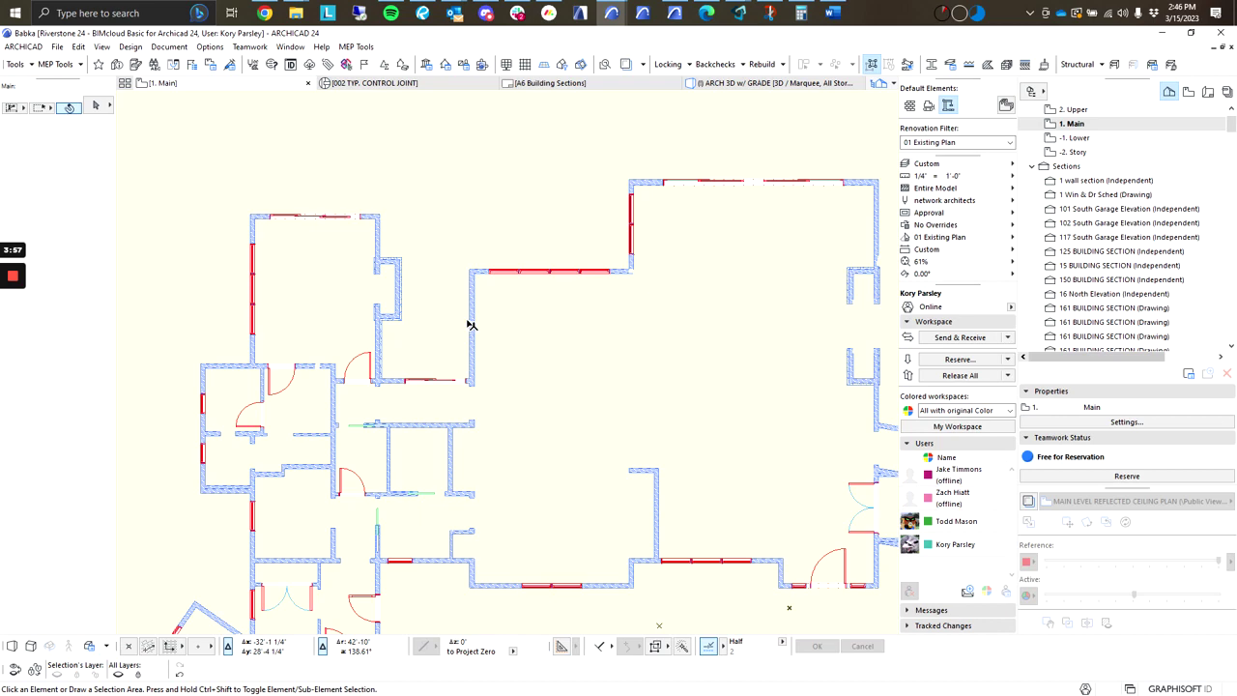
click(386, 262)
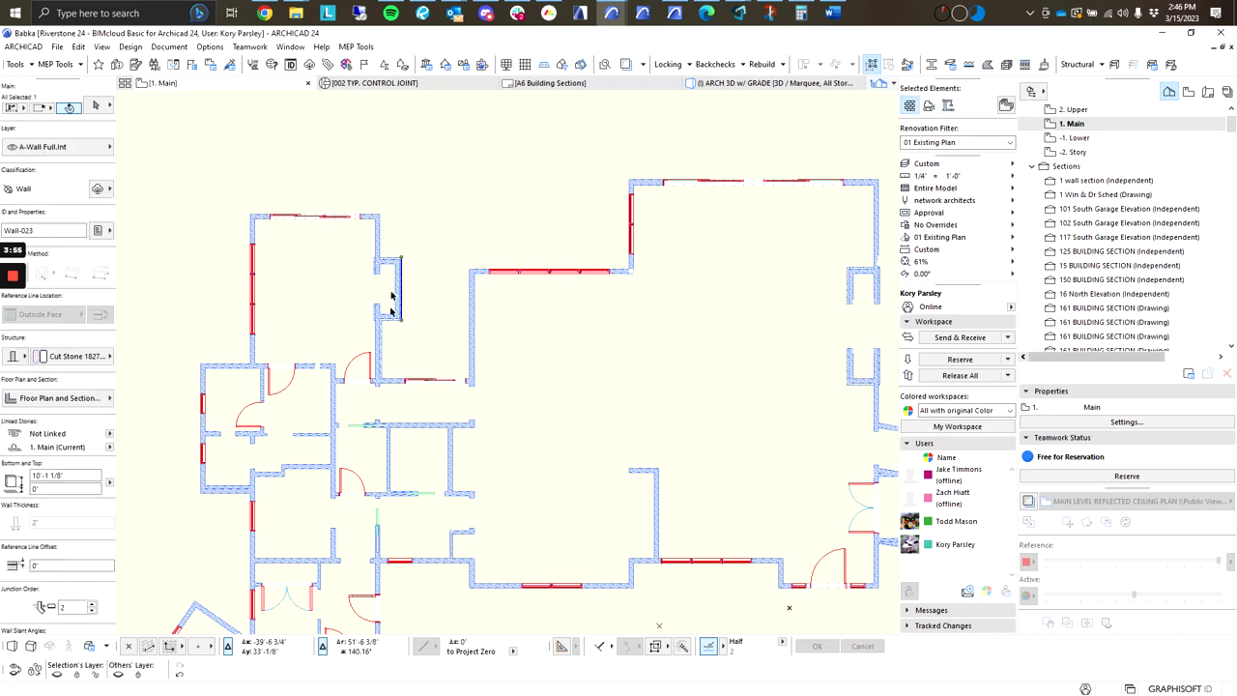
scroll(391, 288, up, 5)
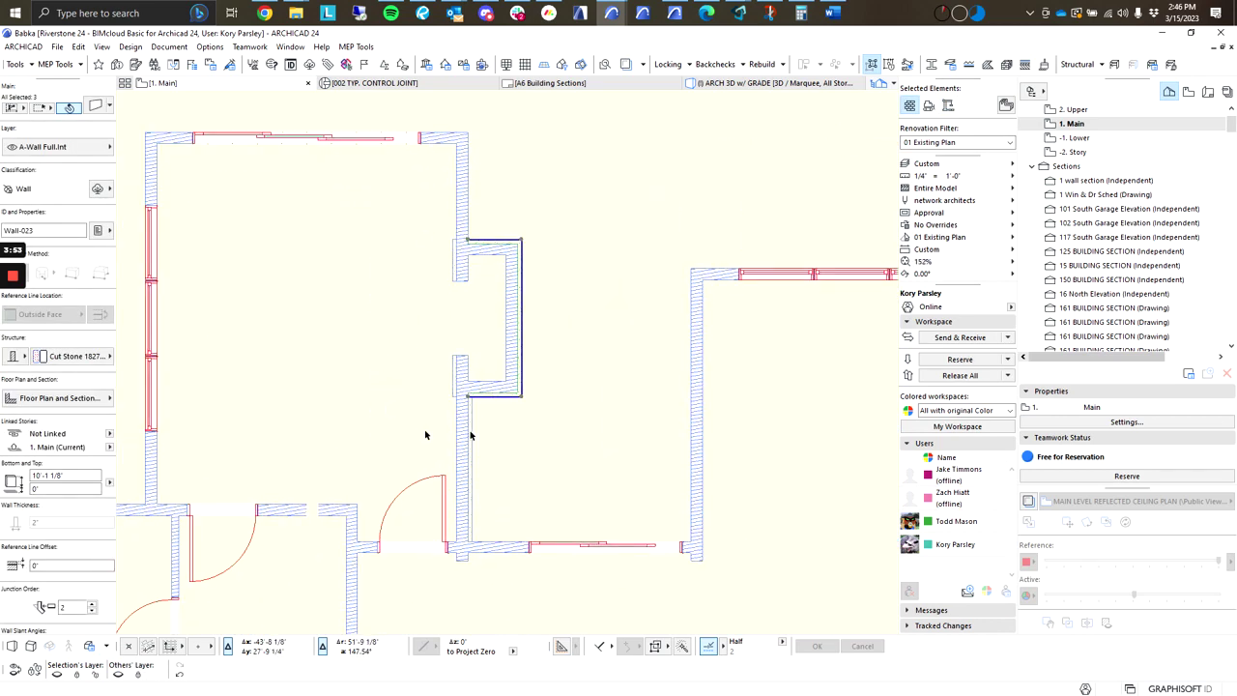
scroll(473, 287, down, 1)
middle_drag(523, 302, 544, 348)
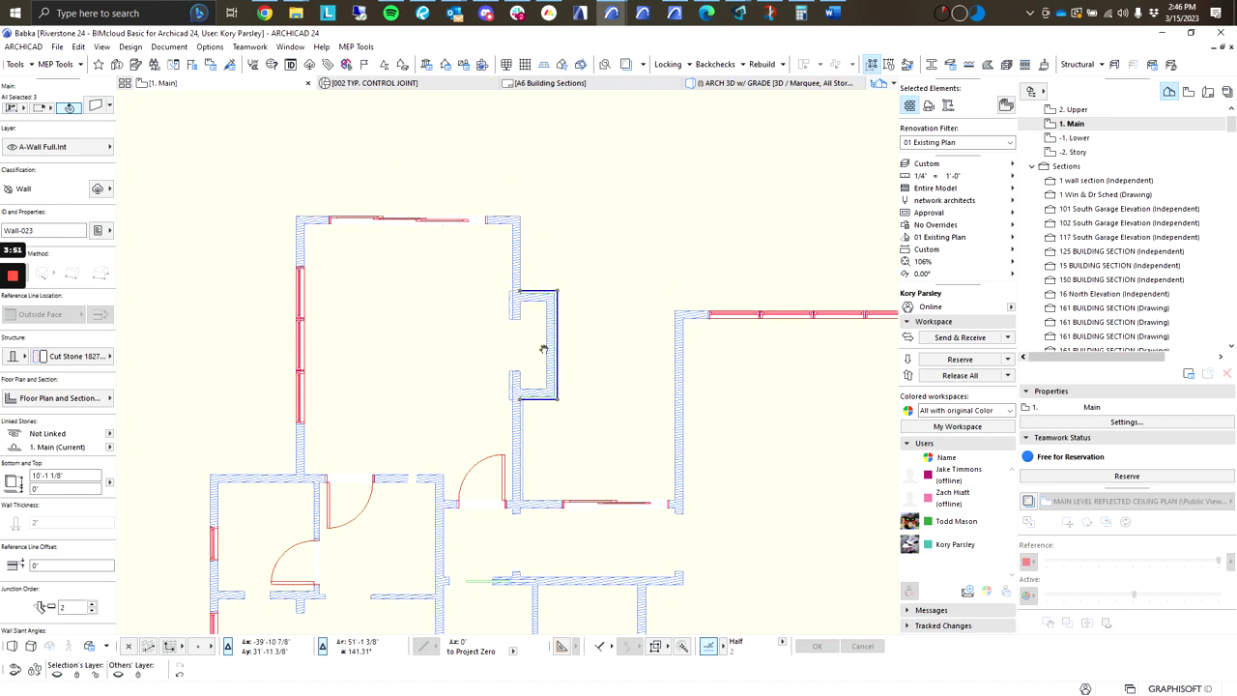
scroll(549, 331, up, 1)
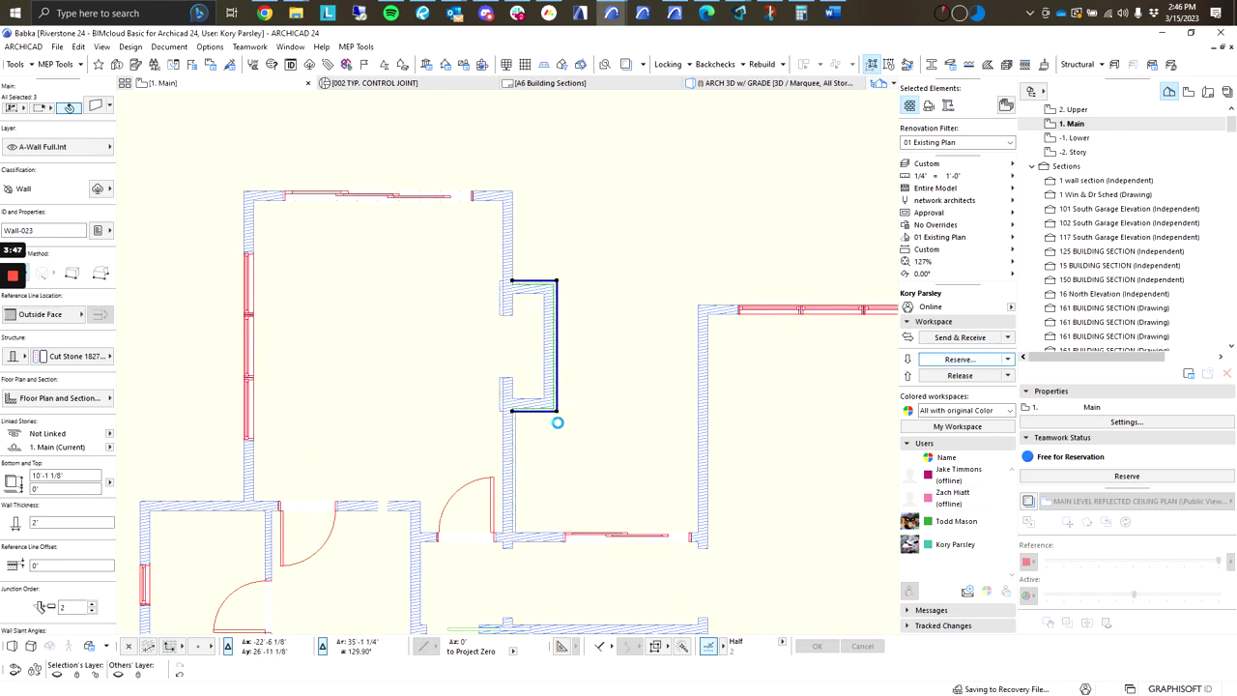
Step: Select the three wood walls forming the same alcove and reserve them
scroll(548, 289, up, 4)
scroll(504, 328, down, 2)
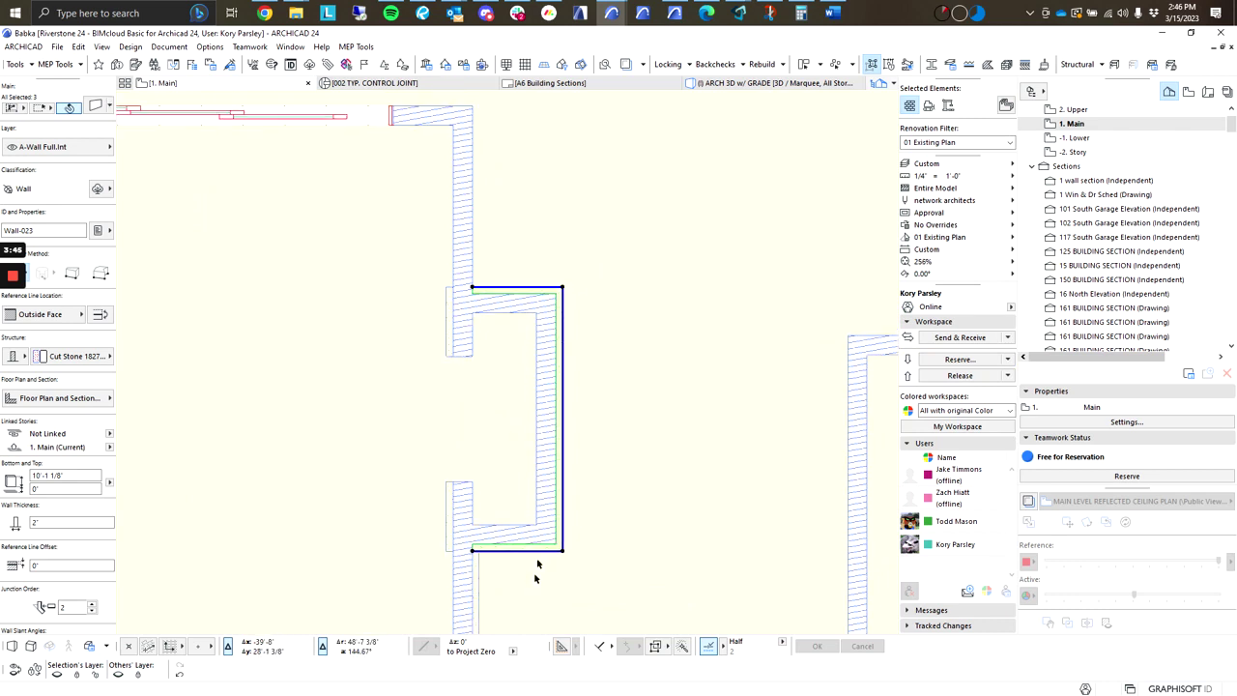
click(523, 331)
shift+click(503, 259)
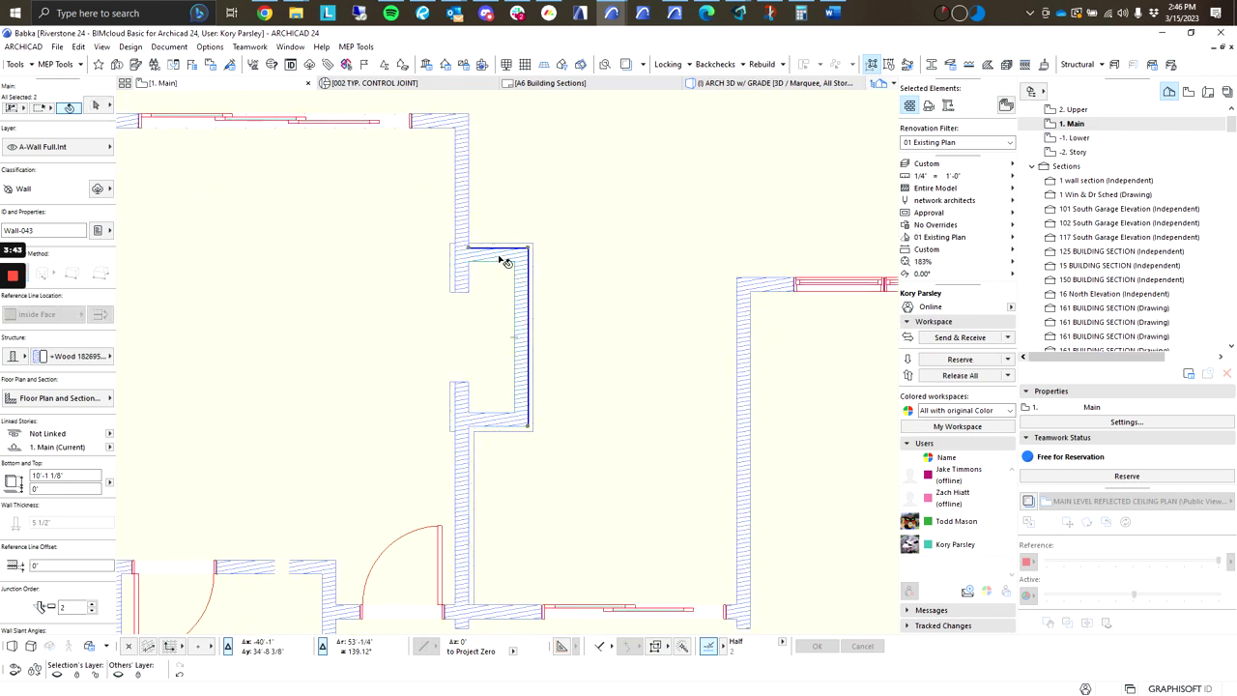
shift+click(493, 422)
click(962, 359)
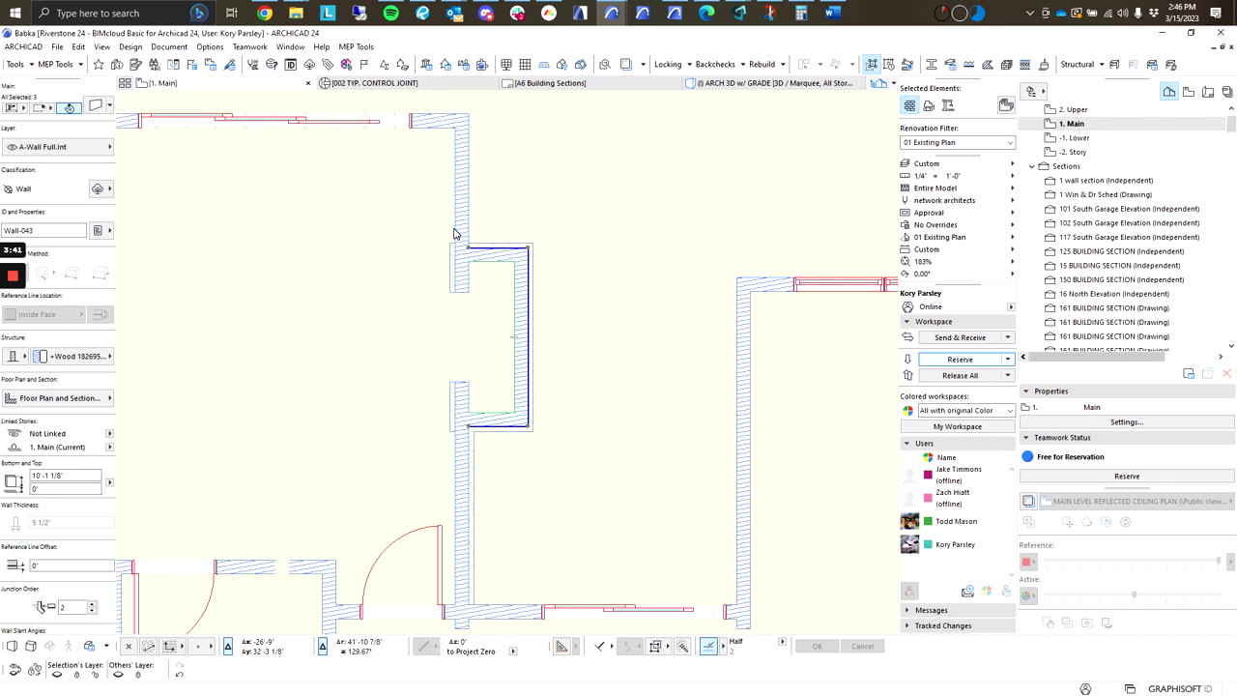
Step: Reserve the long wood wall crossing the alcove opening and the adjoining sliding-door wall, and clear the selection
click(460, 206)
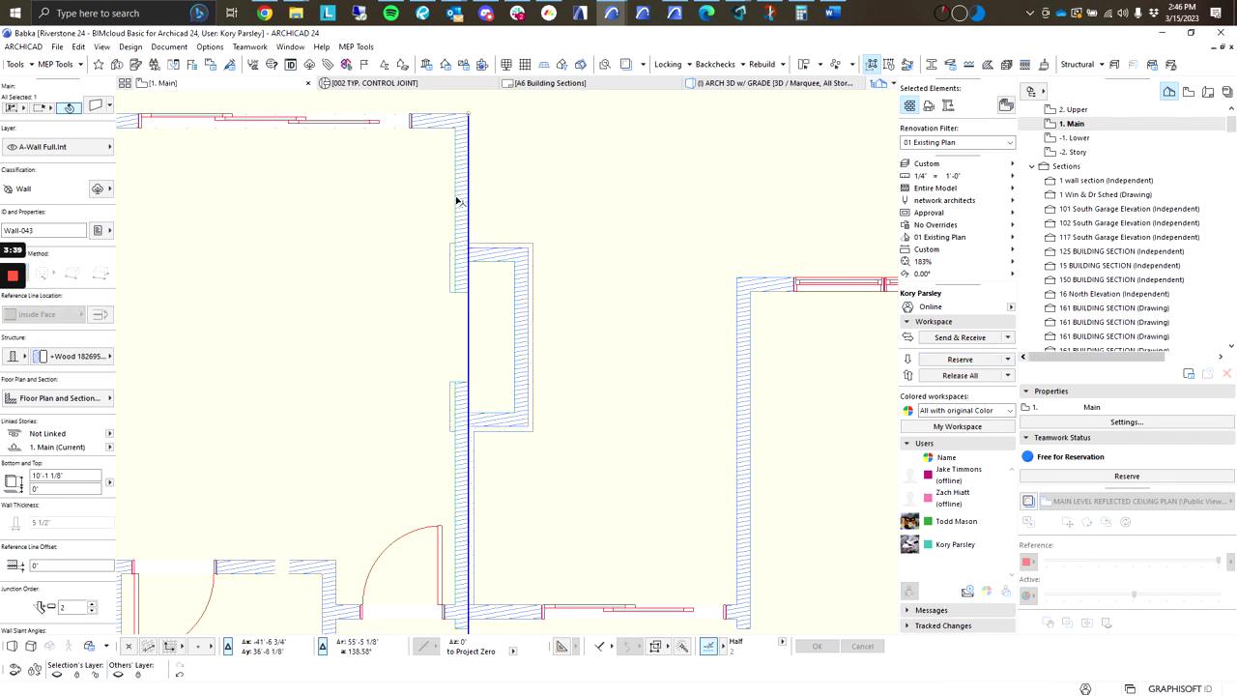
shift+click(444, 120)
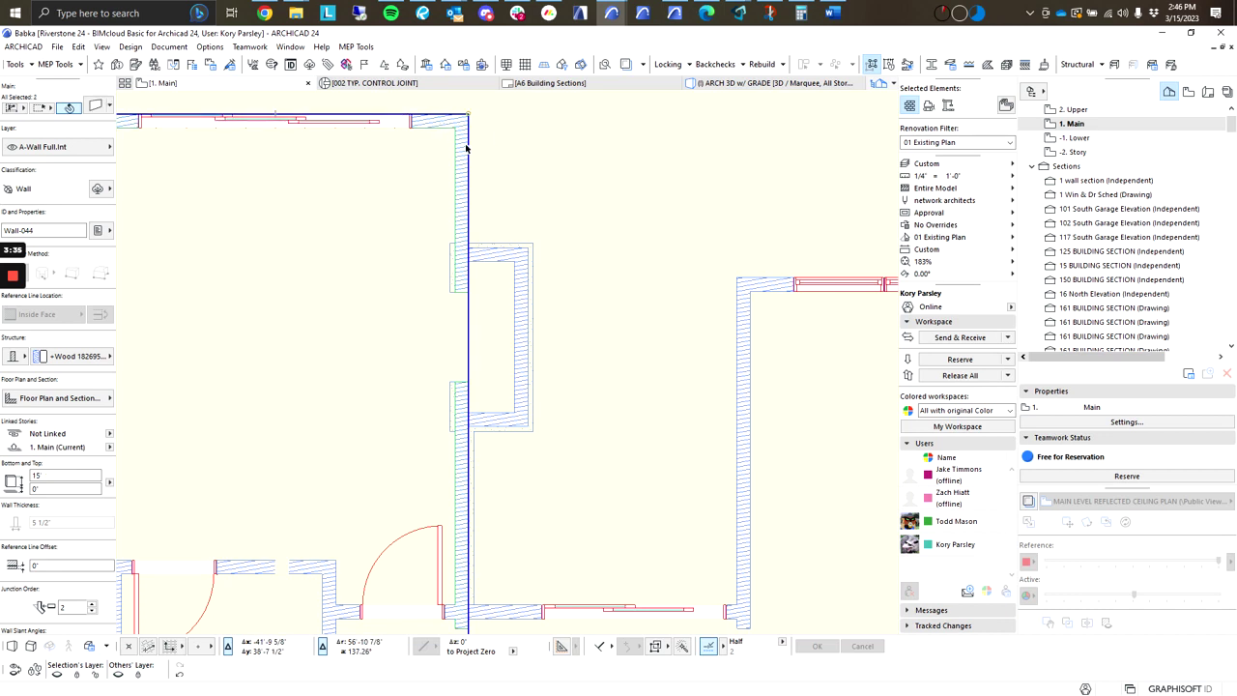
middle_drag(565, 200, 574, 212)
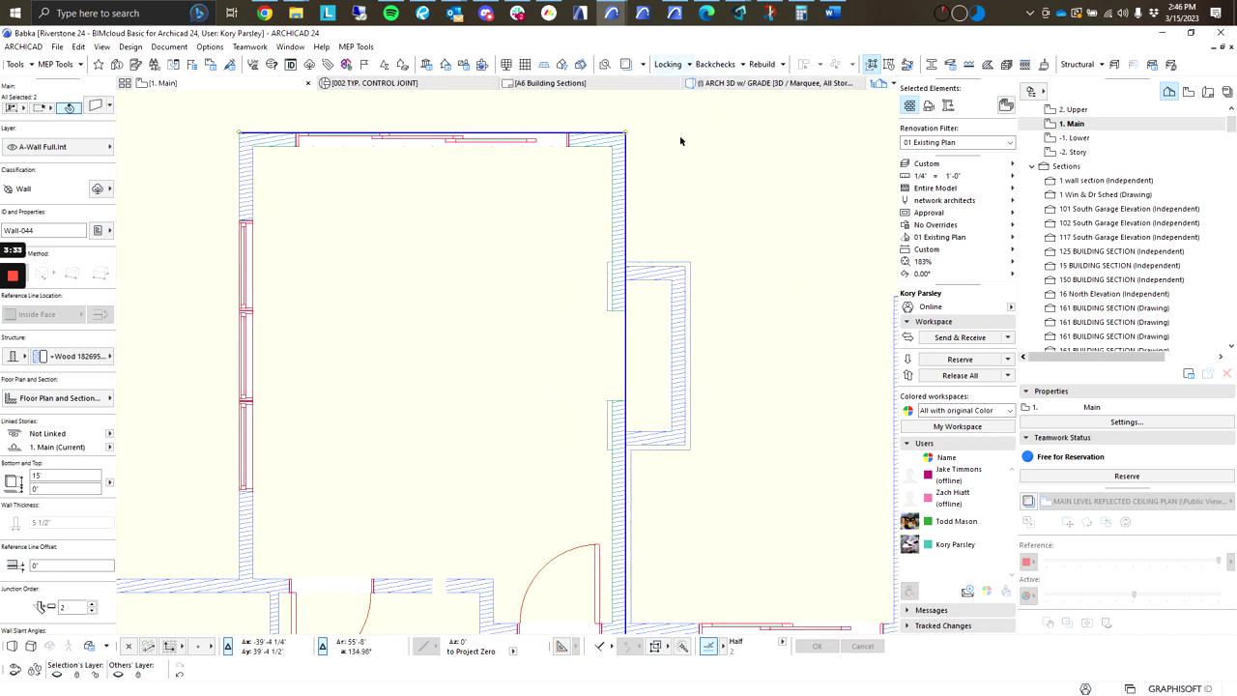
middle_drag(708, 219, 659, 232)
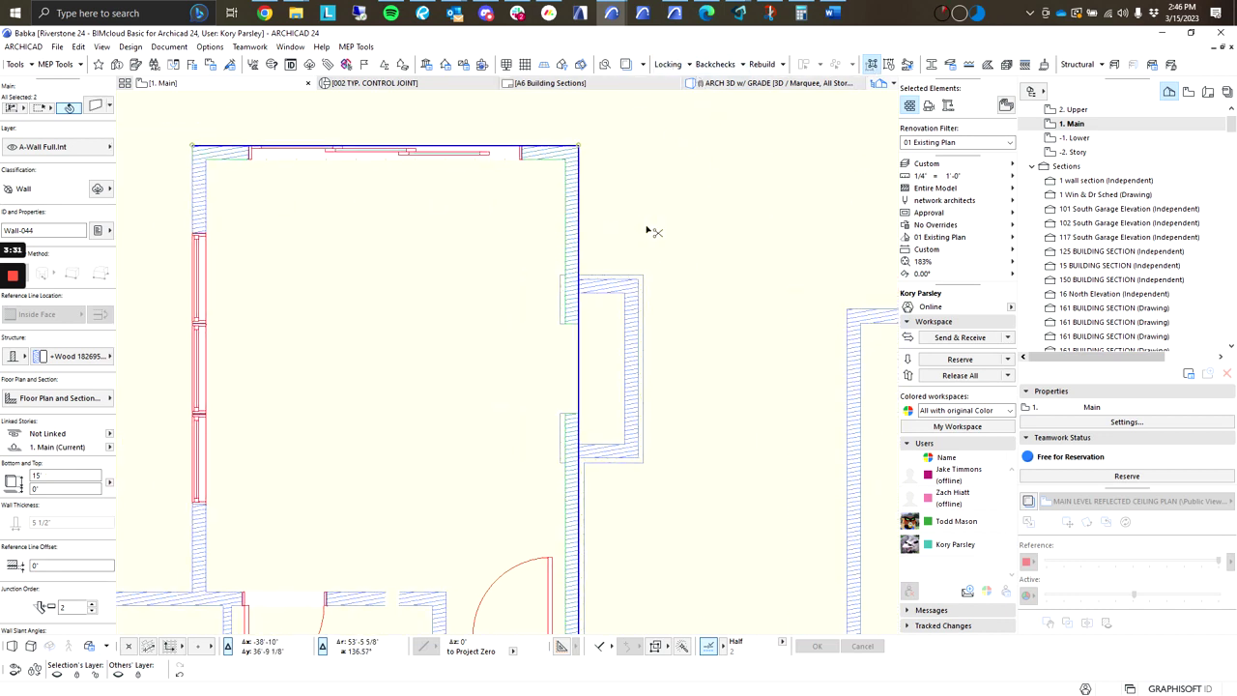
key(Escape)
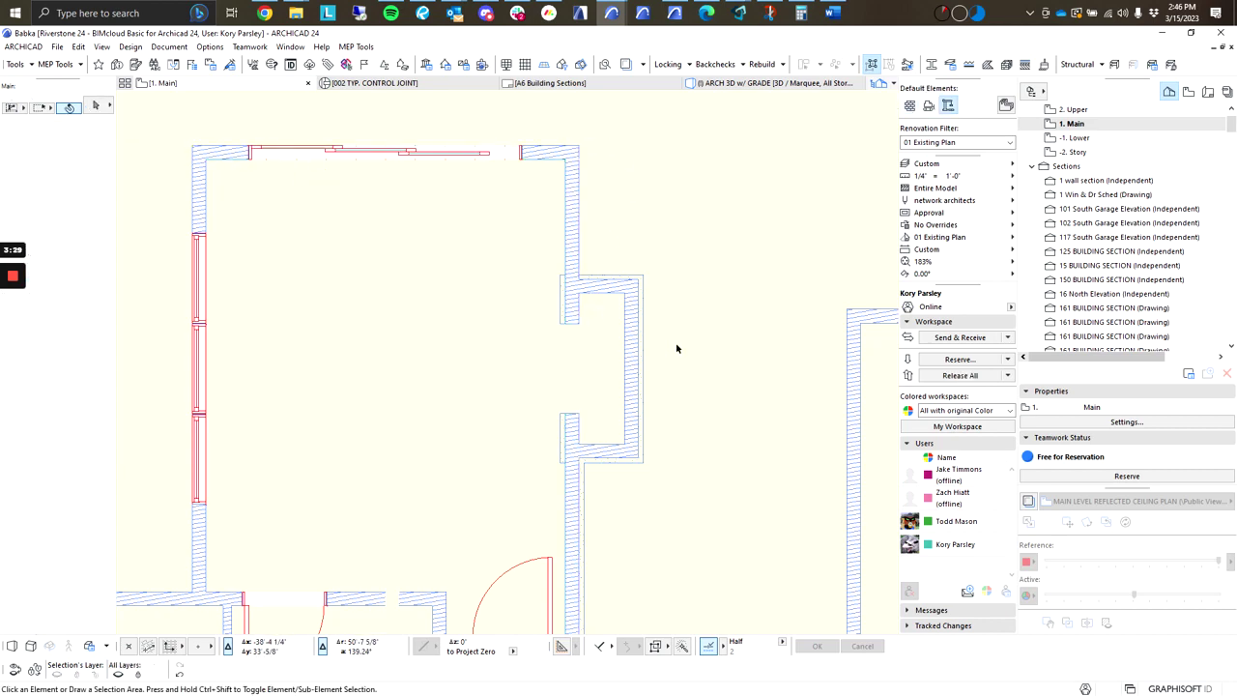
Step: Set the colored workspaces to Highlight my reservation and check the reserved walls across the floor plan
scroll(677, 348, down, 2)
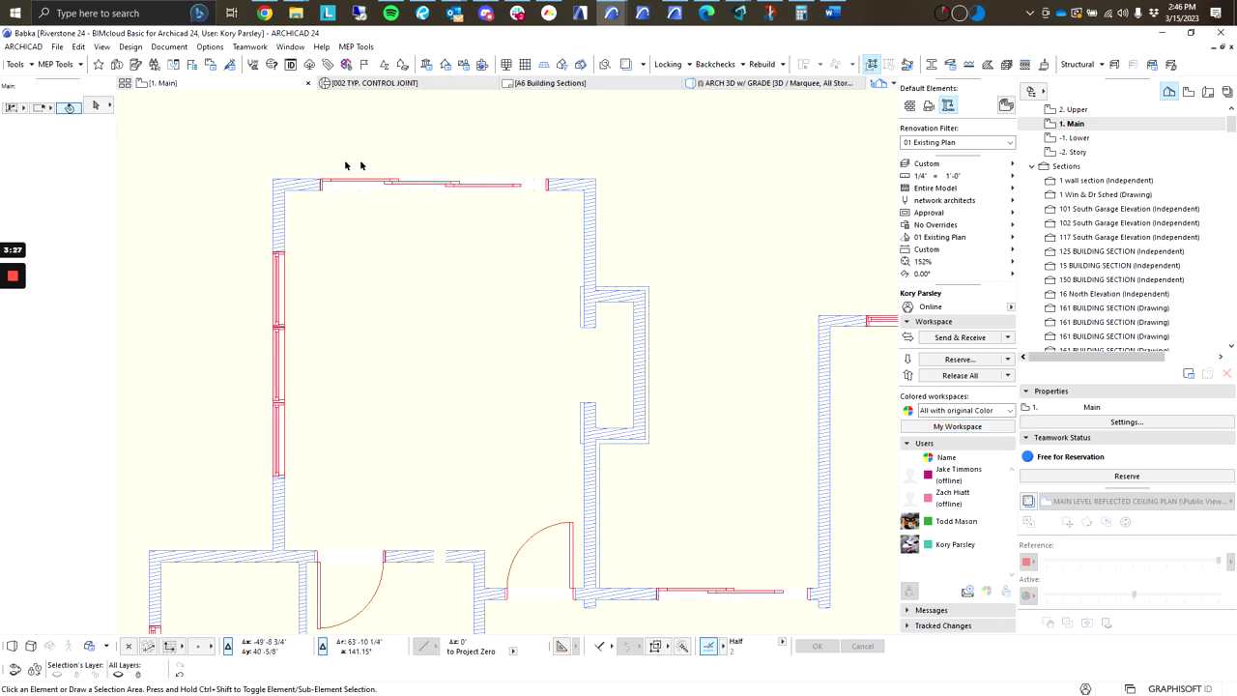
scroll(677, 488, down, 1)
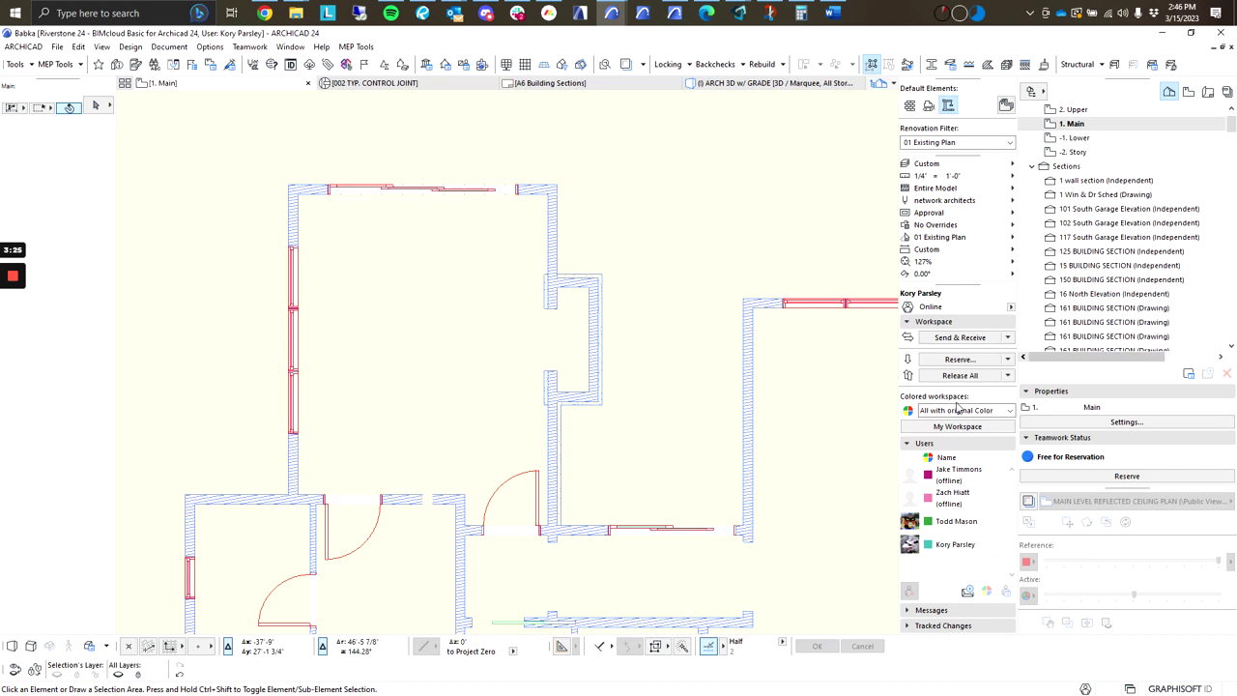
click(957, 410)
click(966, 443)
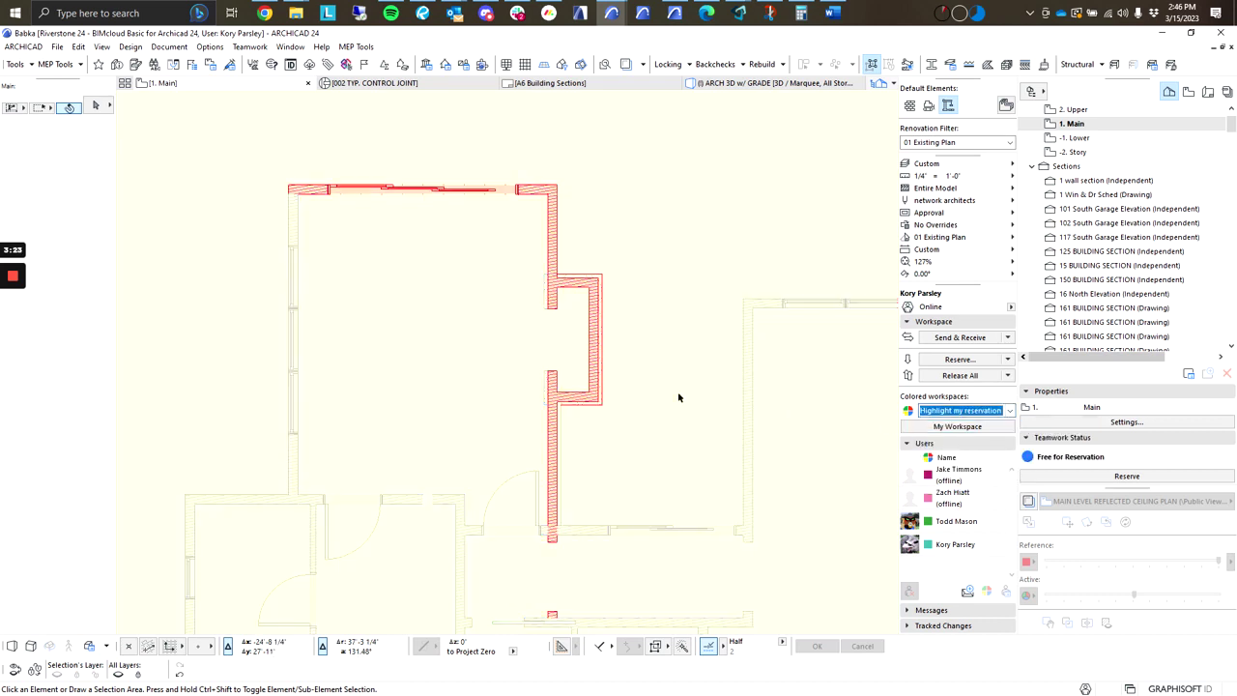
scroll(723, 412, down, 8)
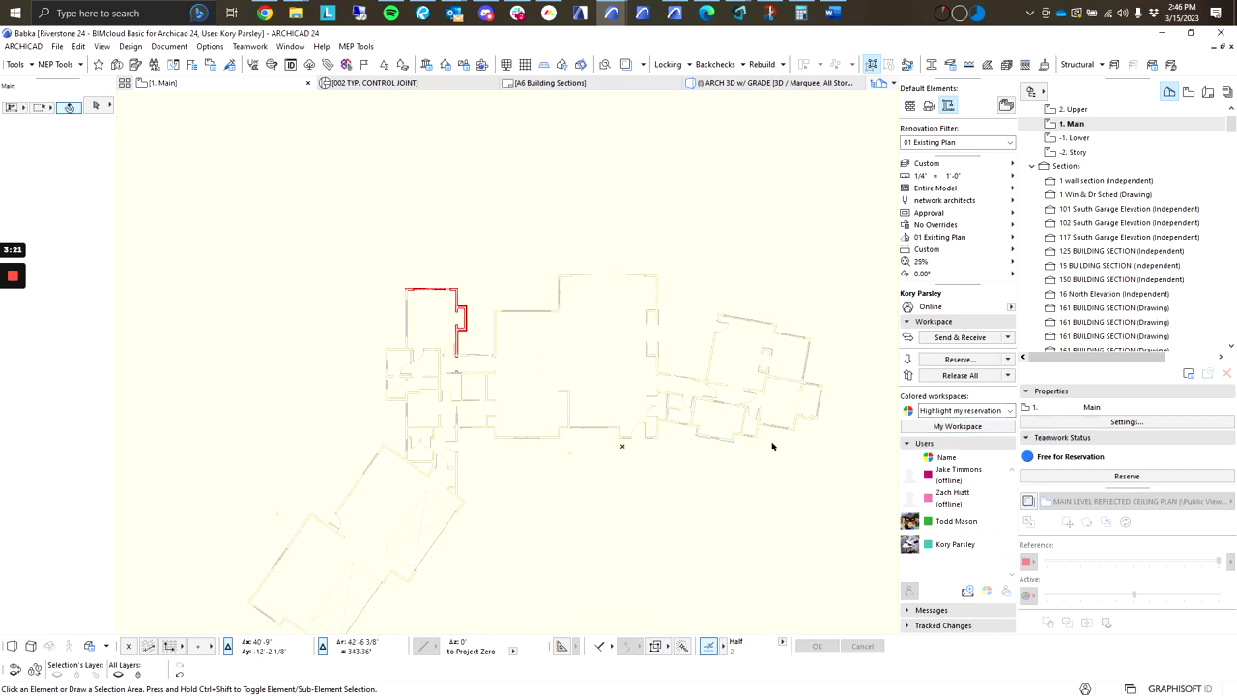
scroll(416, 319, up, 9)
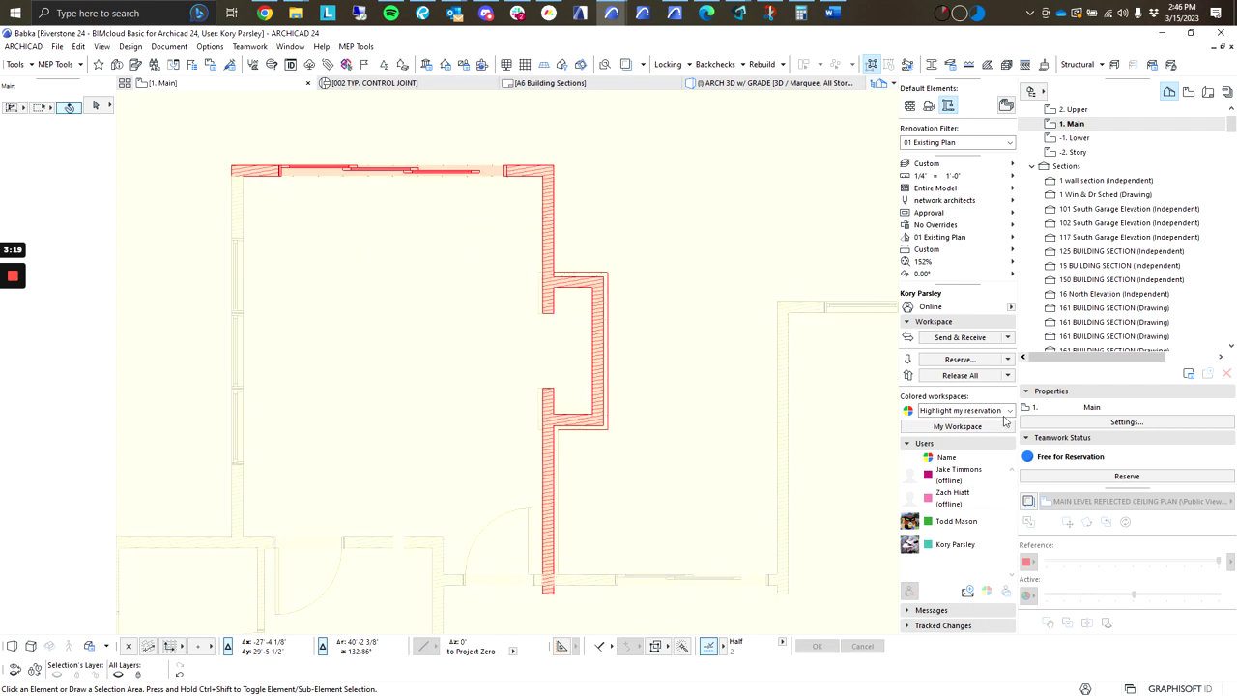
Step: Return the colored workspaces to All with original Color
click(956, 410)
click(948, 416)
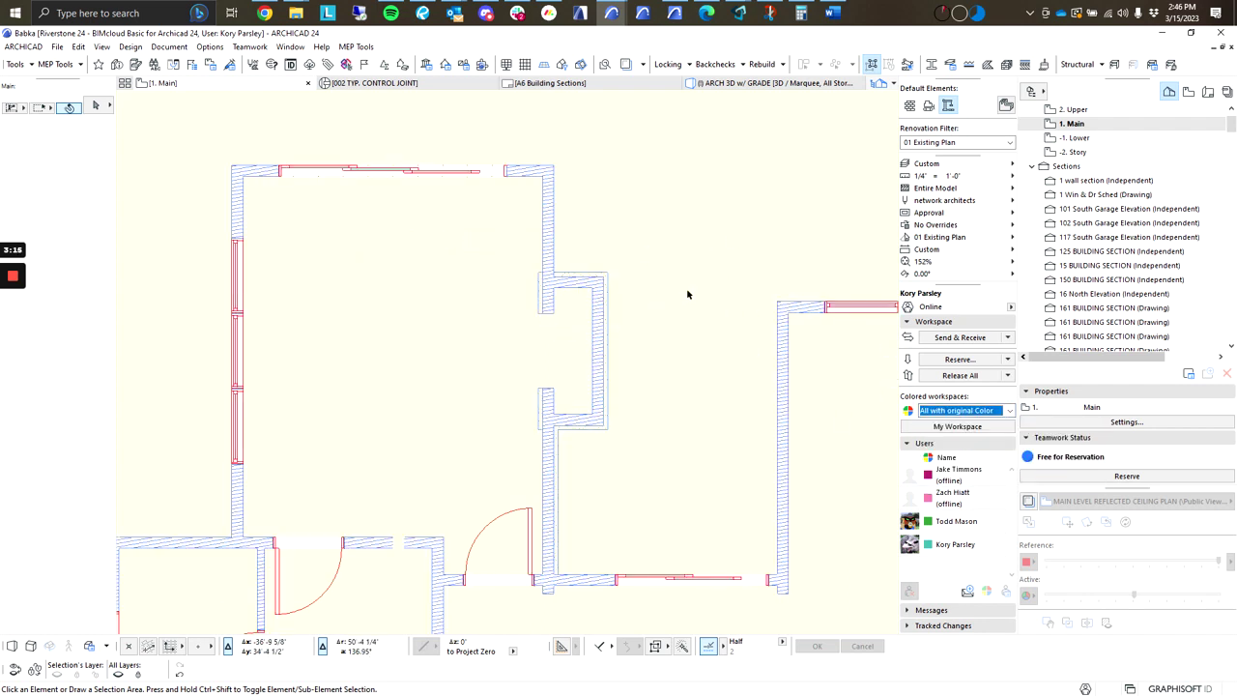
middle_drag(698, 340, 642, 325)
middle_drag(672, 405, 644, 392)
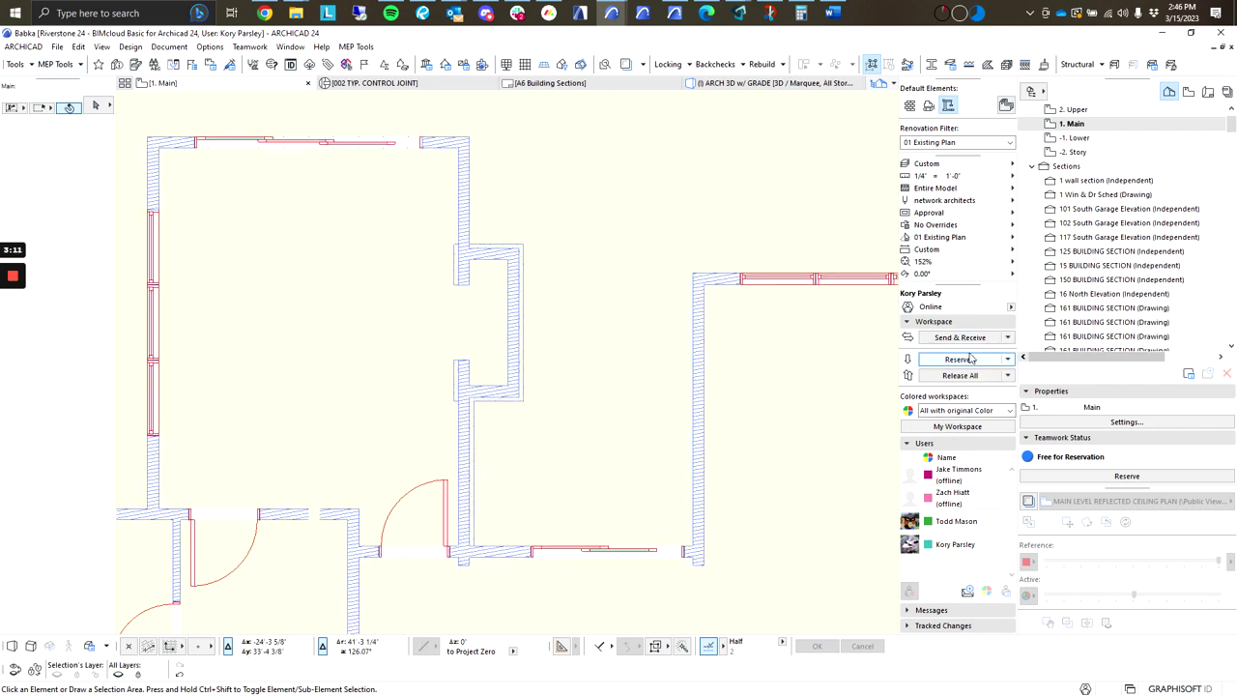
Step: Review the Reserve Elements project region and element criteria with nothing selected, and close the dialog without reserving
click(969, 358)
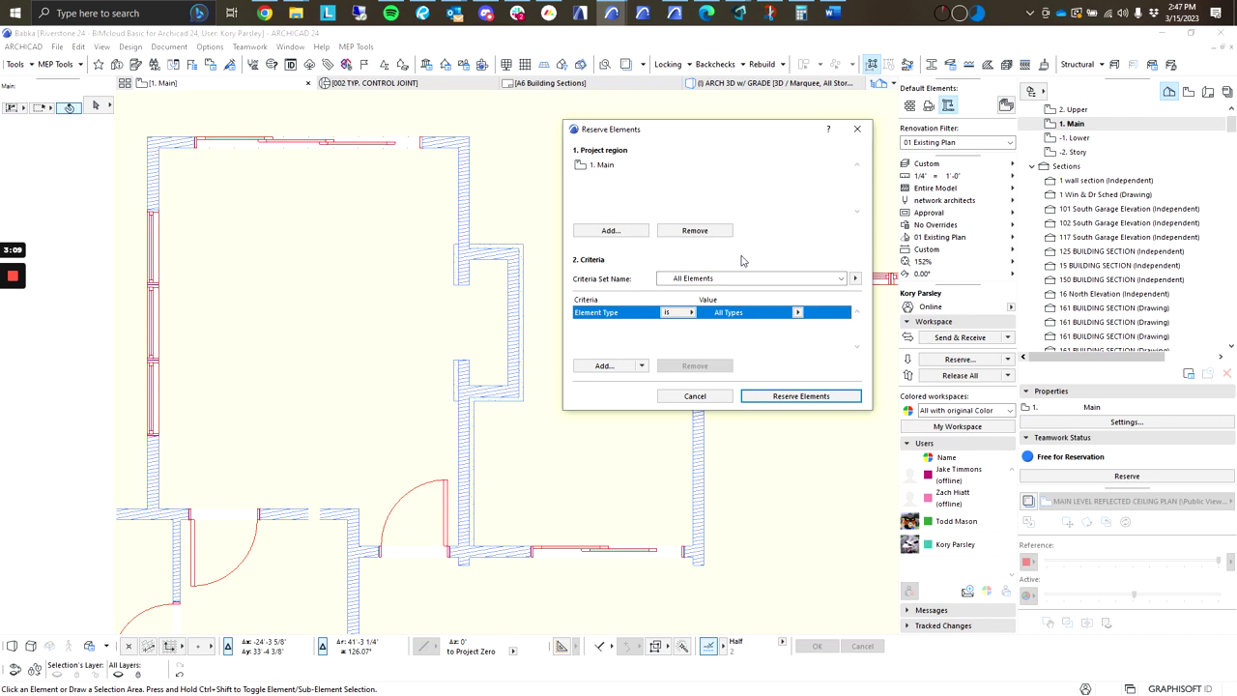
click(801, 396)
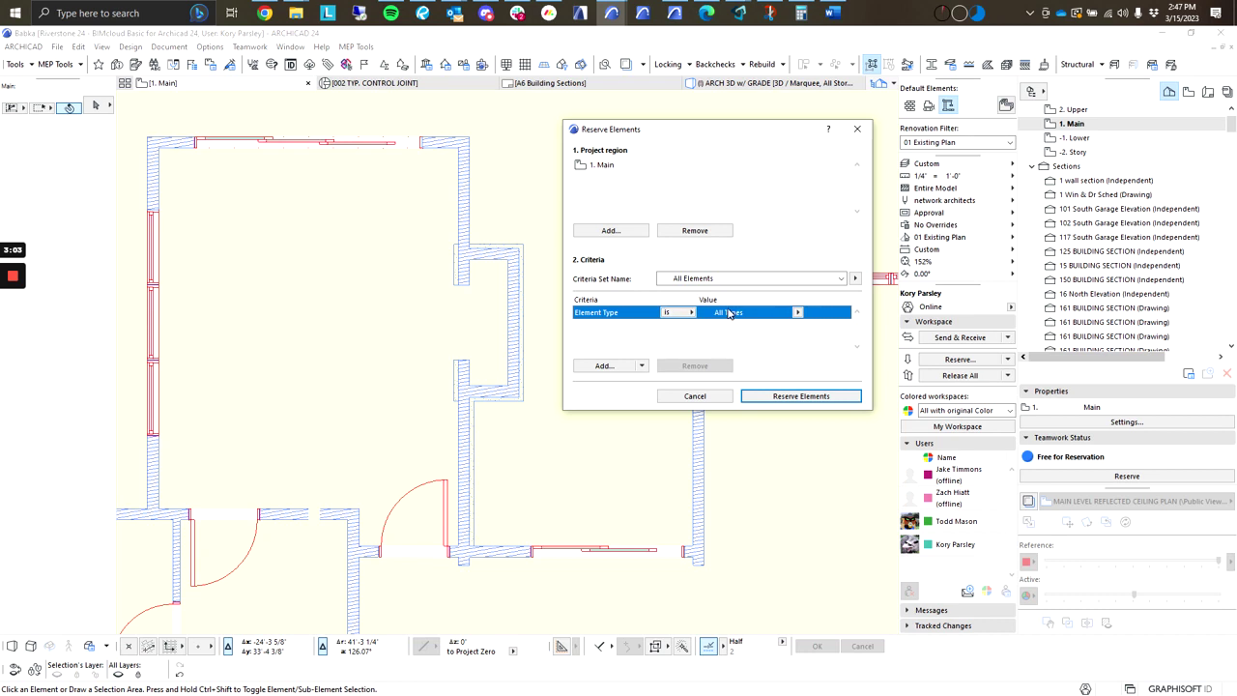
click(624, 165)
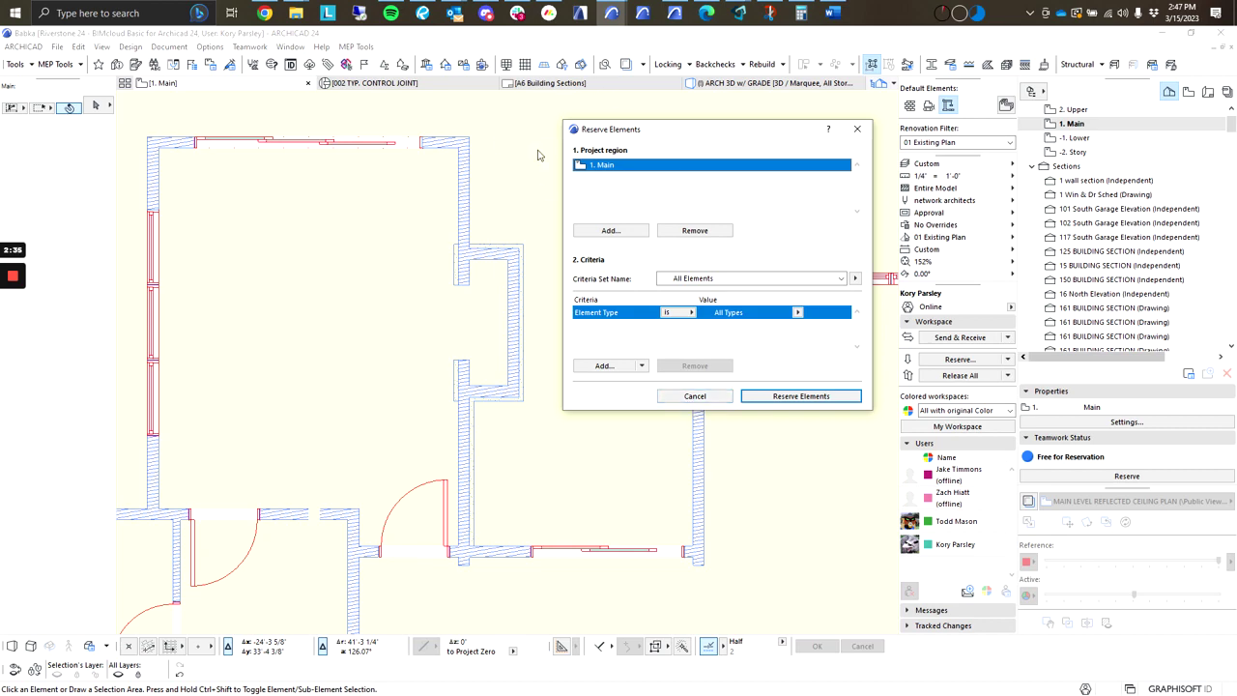
click(711, 395)
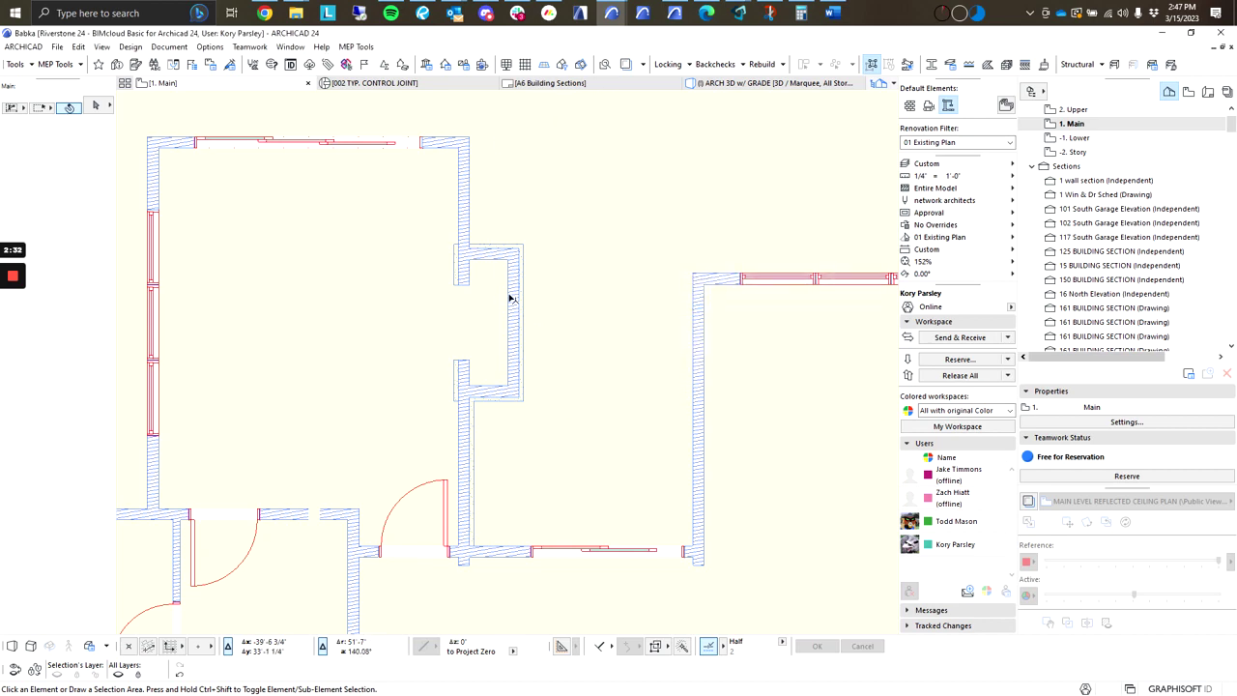
Step: Reserve the wood and stone walls along the alcove's outer and upper sides, and clear the selection
click(519, 295)
scroll(522, 270, up, 2)
scroll(520, 271, up, 2)
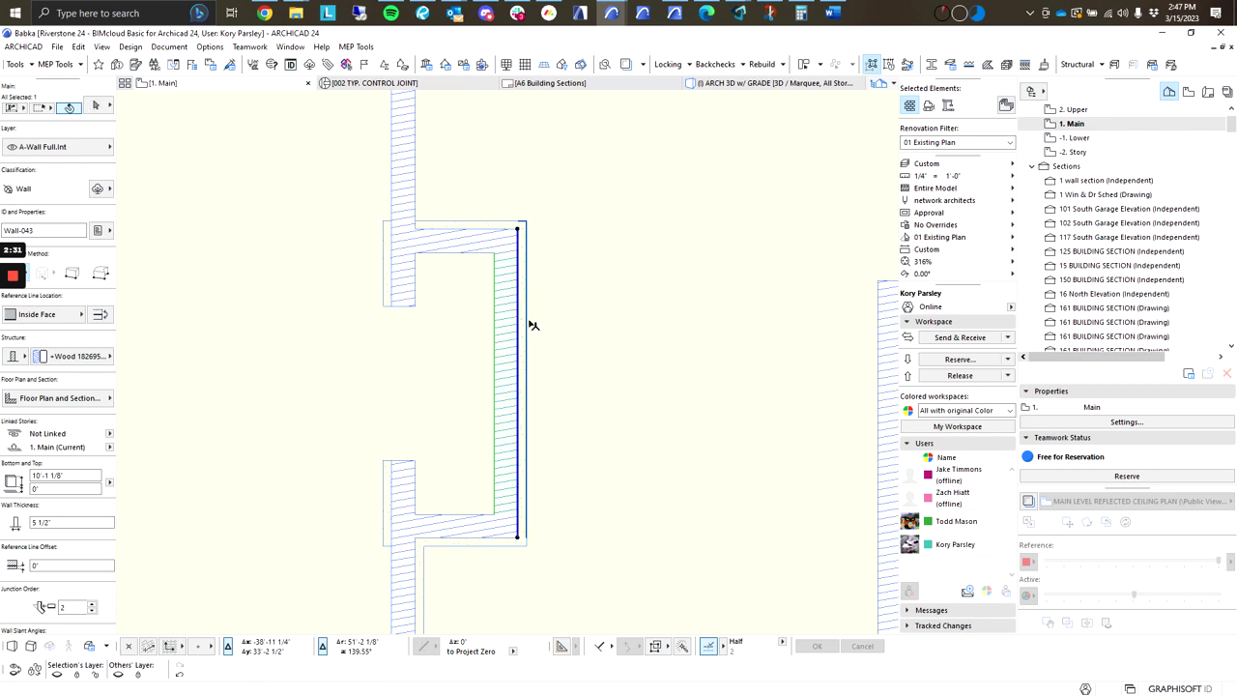
shift+click(526, 324)
scroll(452, 300, down, 2)
middle_drag(452, 299, 557, 274)
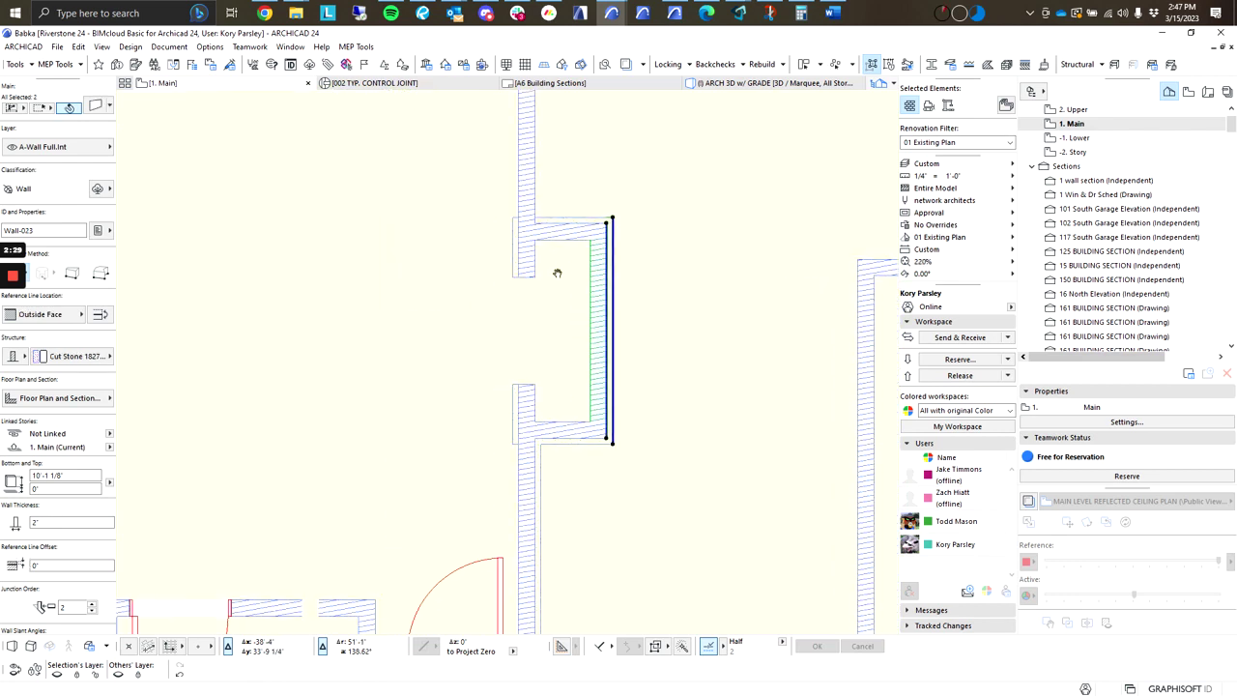
shift+click(579, 224)
shift+click(574, 217)
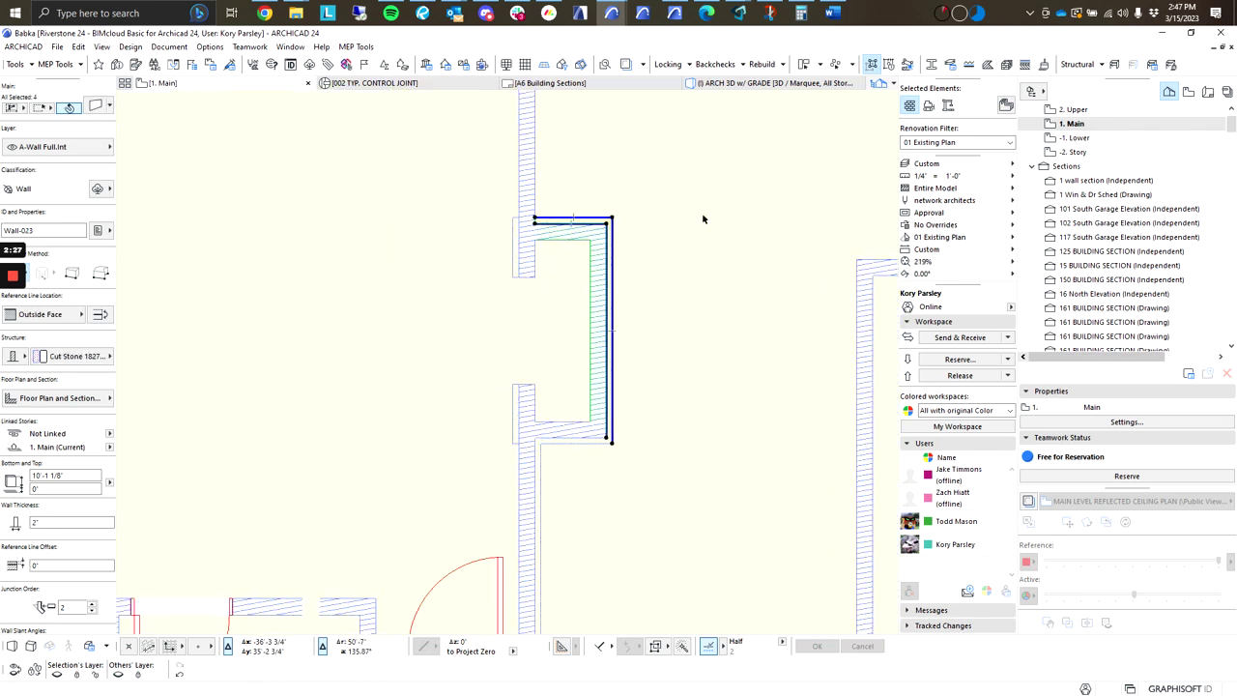
scroll(652, 357, down, 3)
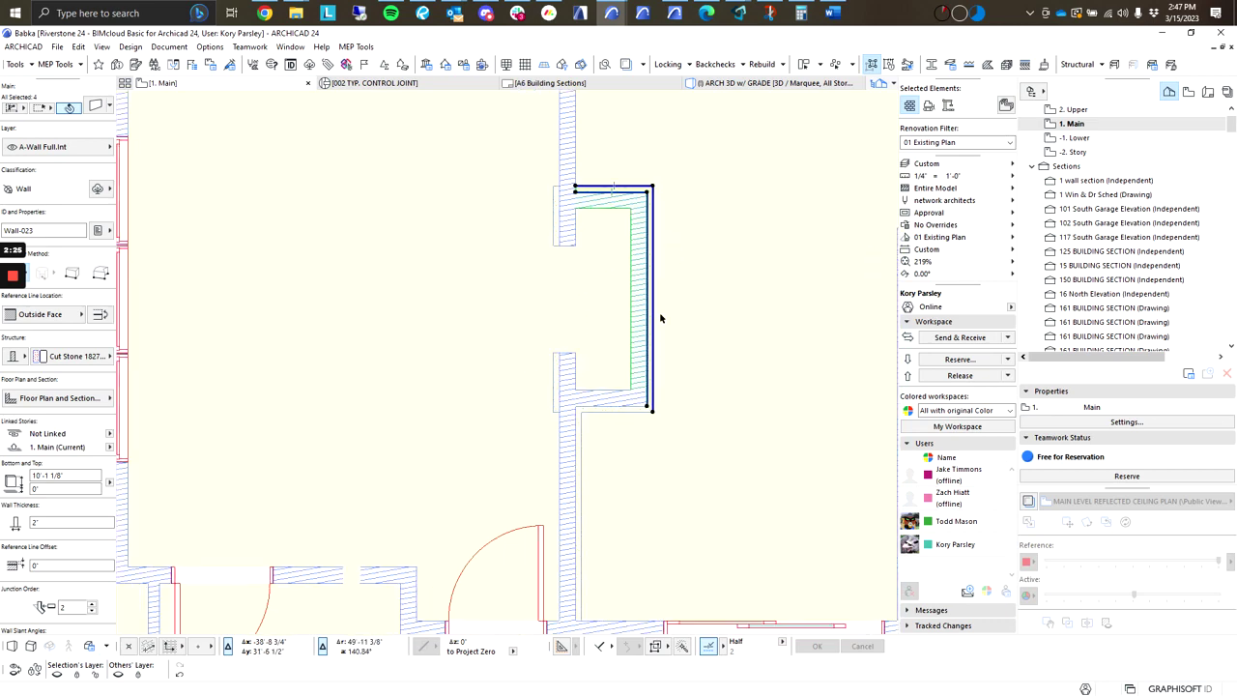
click(607, 407)
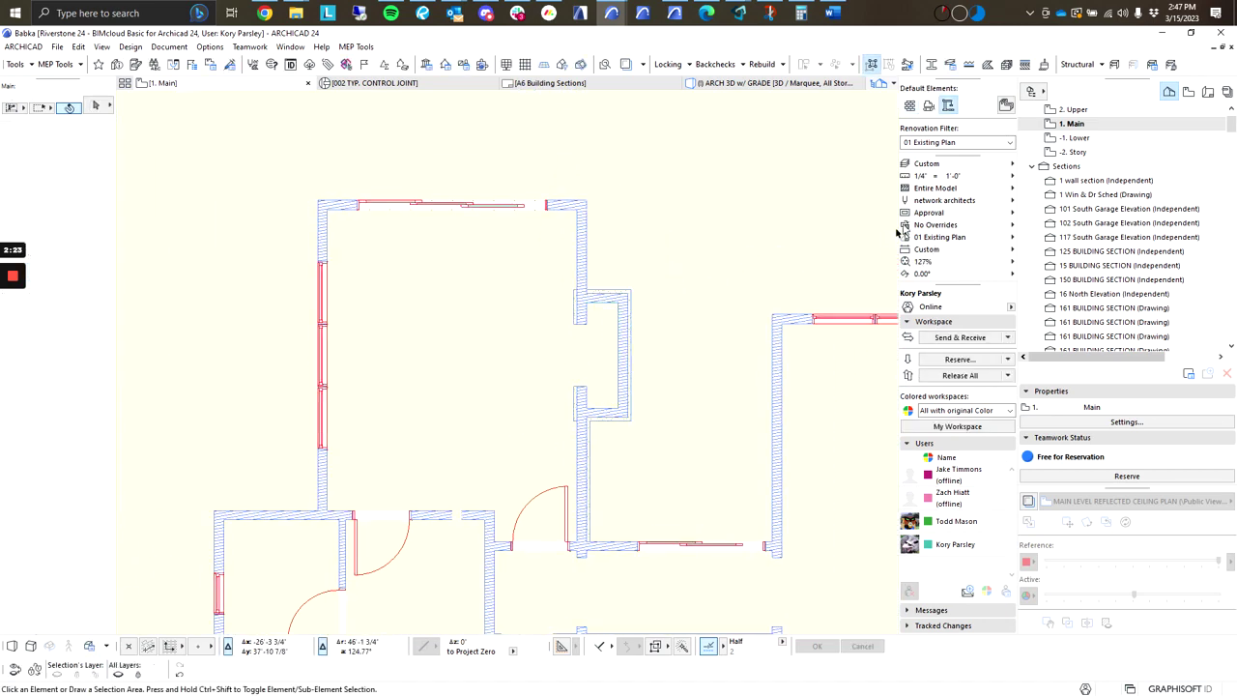
Step: Switch the model view pen set to RSC-PENSET
click(905, 201)
click(436, 496)
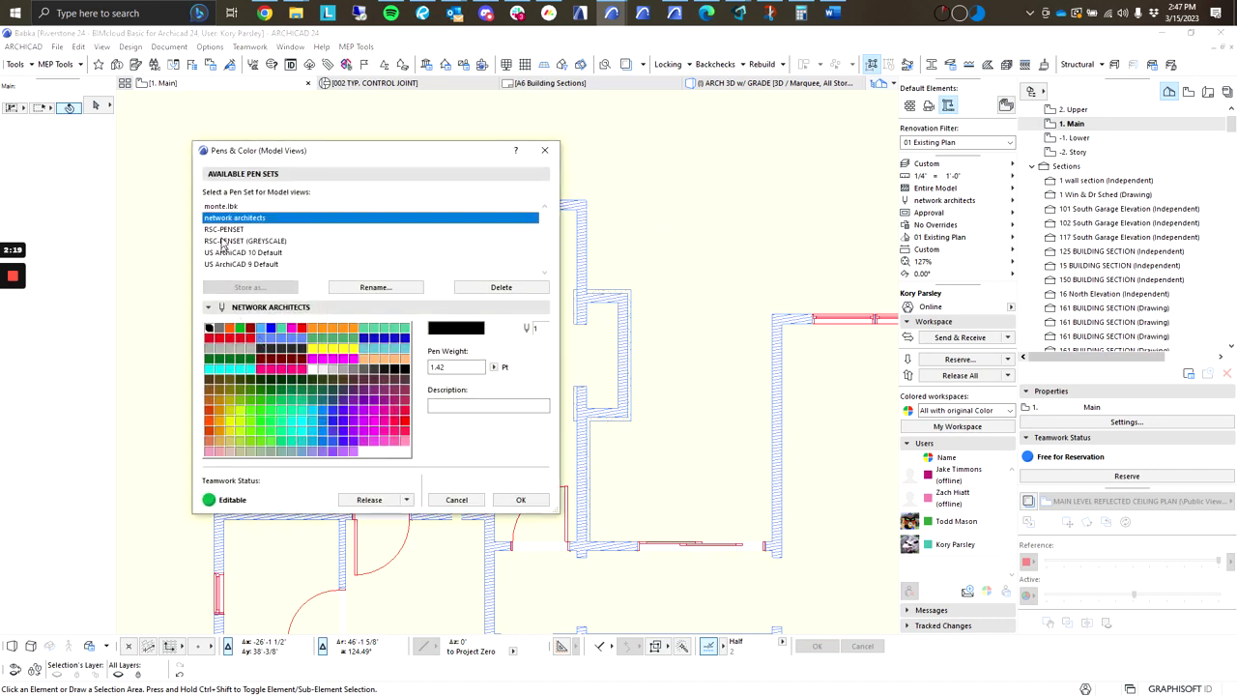
click(232, 231)
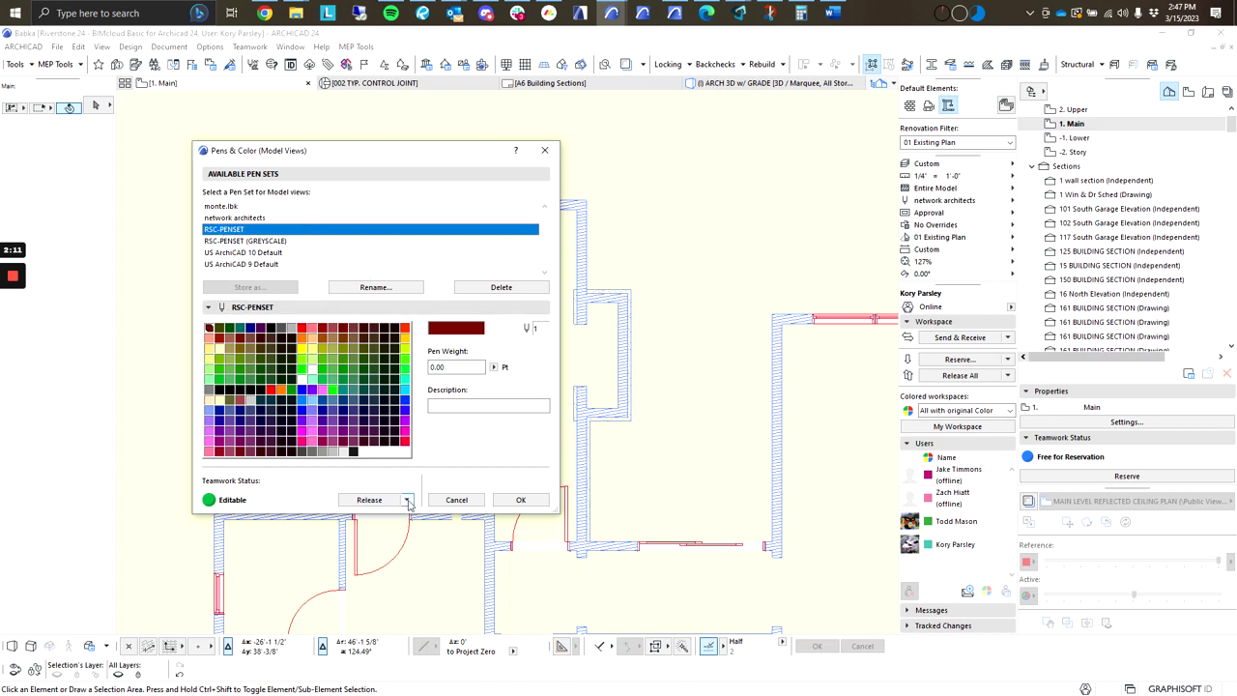
click(517, 500)
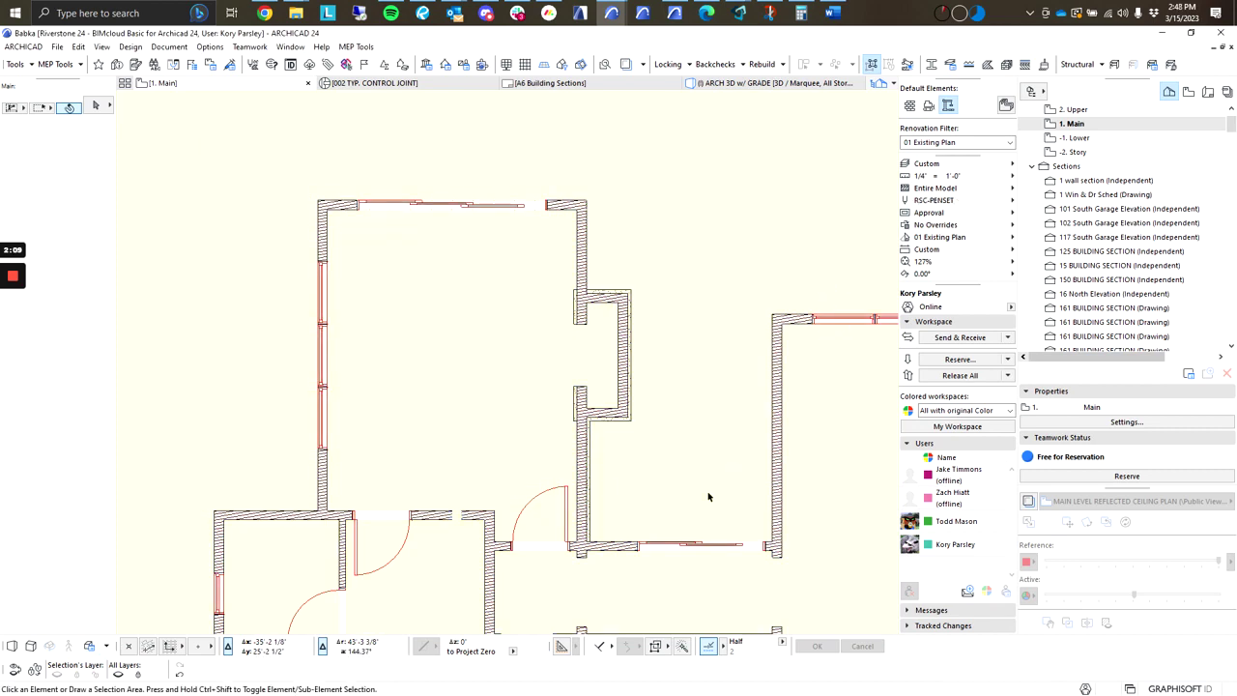
scroll(709, 496, down, 4)
scroll(609, 376, up, 5)
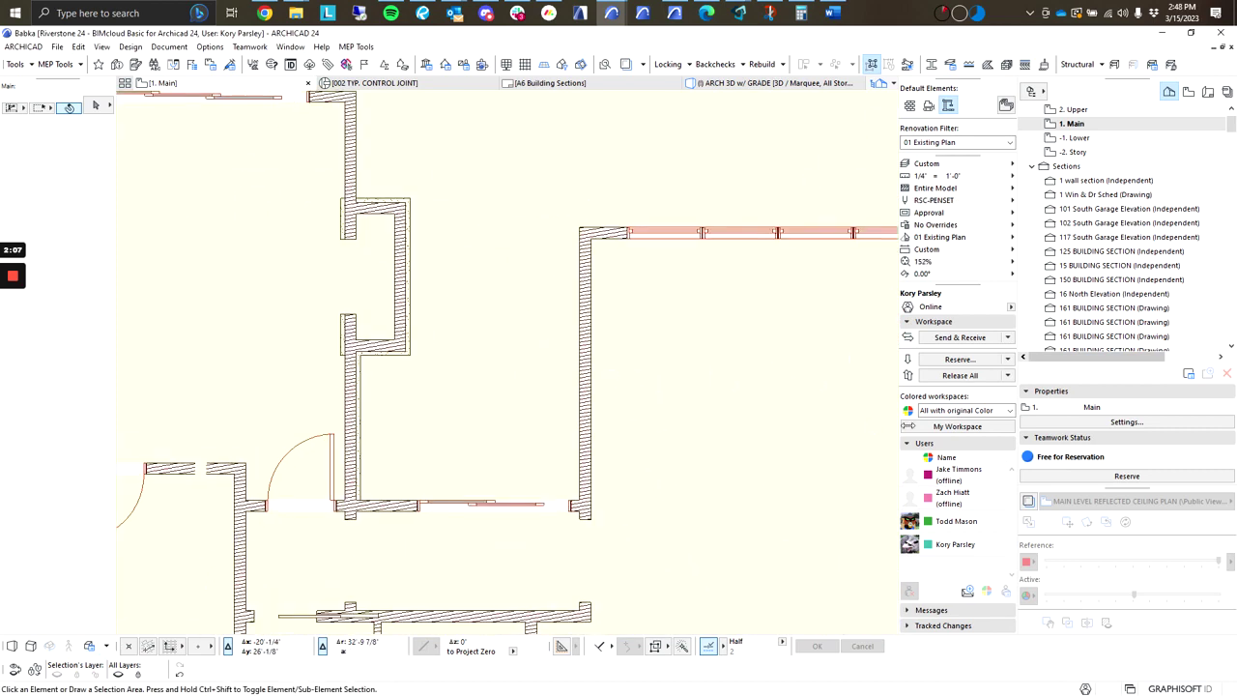
middle_drag(455, 317, 486, 415)
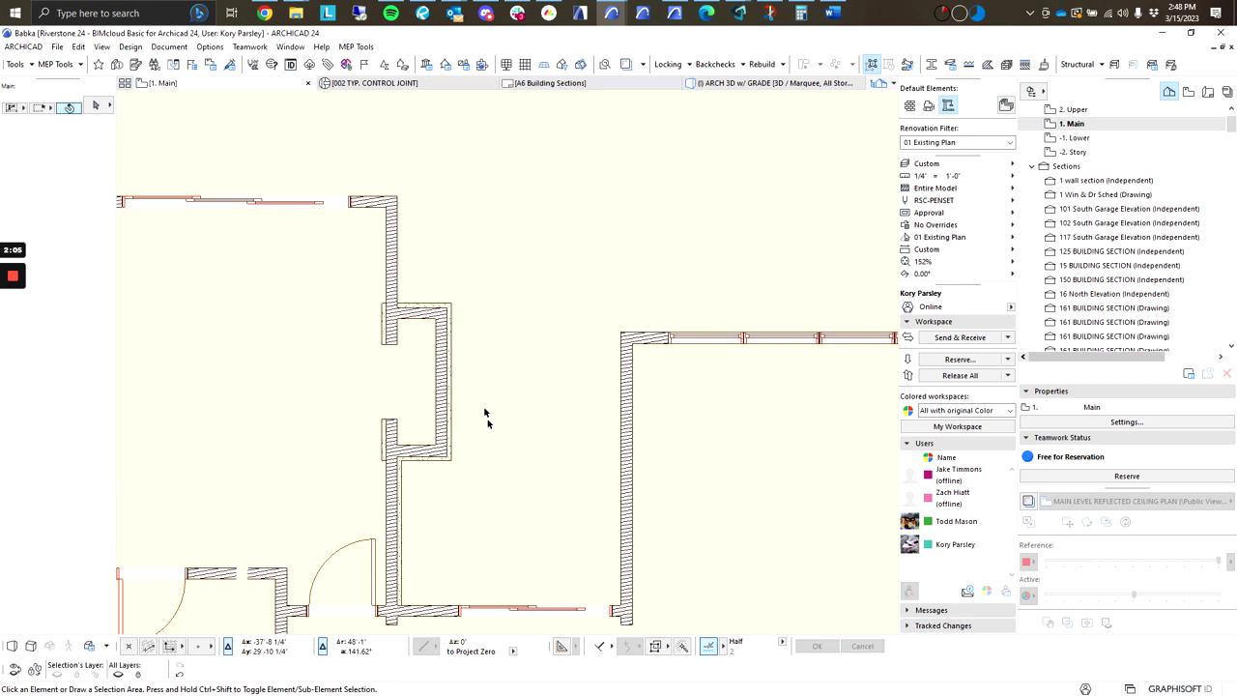
click(447, 371)
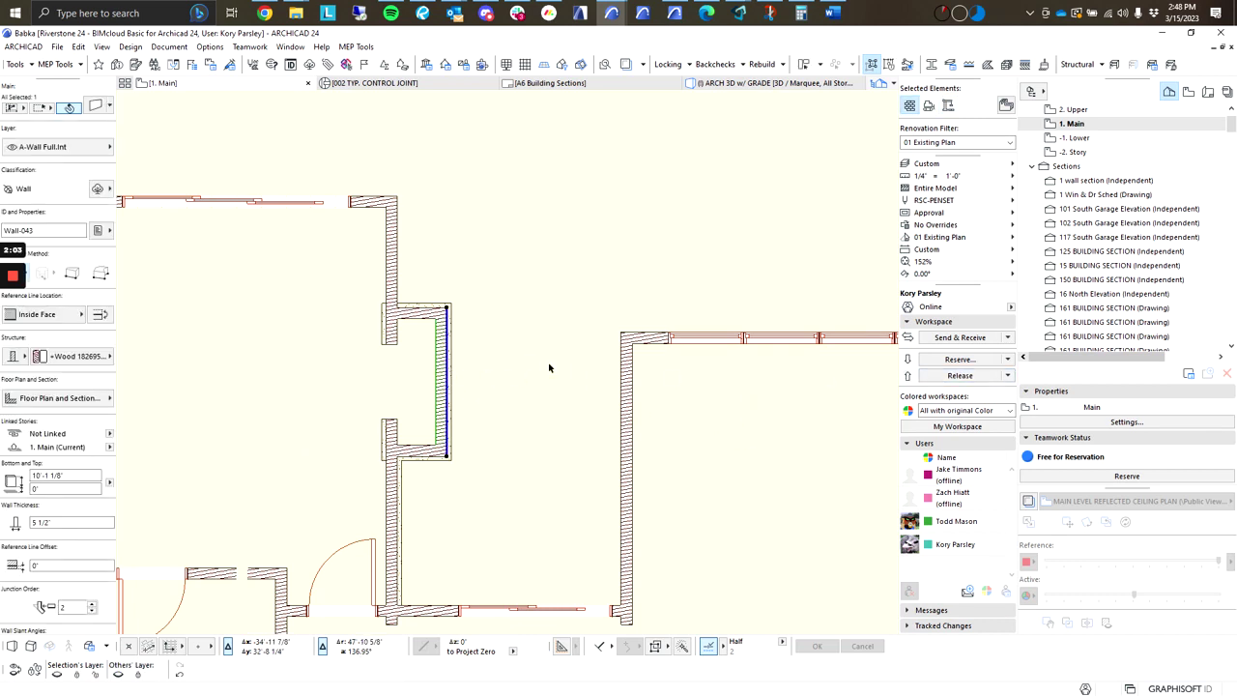
shift+click(417, 308)
shift+click(390, 277)
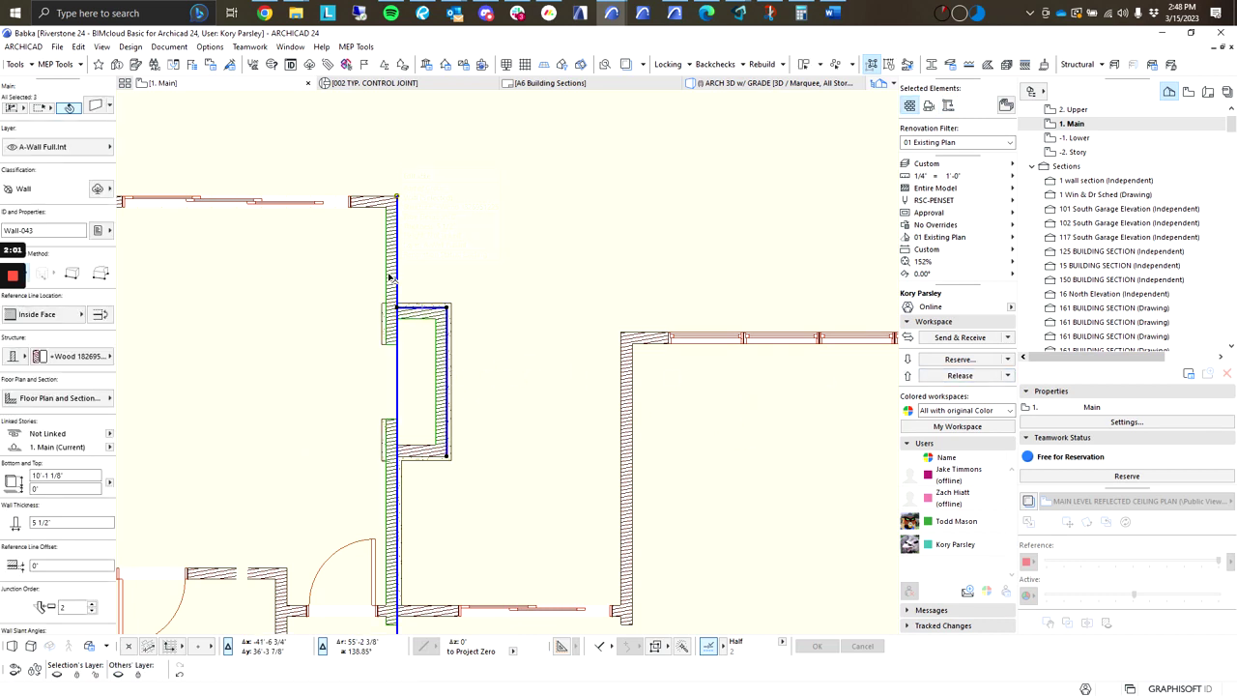
middle_drag(414, 246, 502, 242)
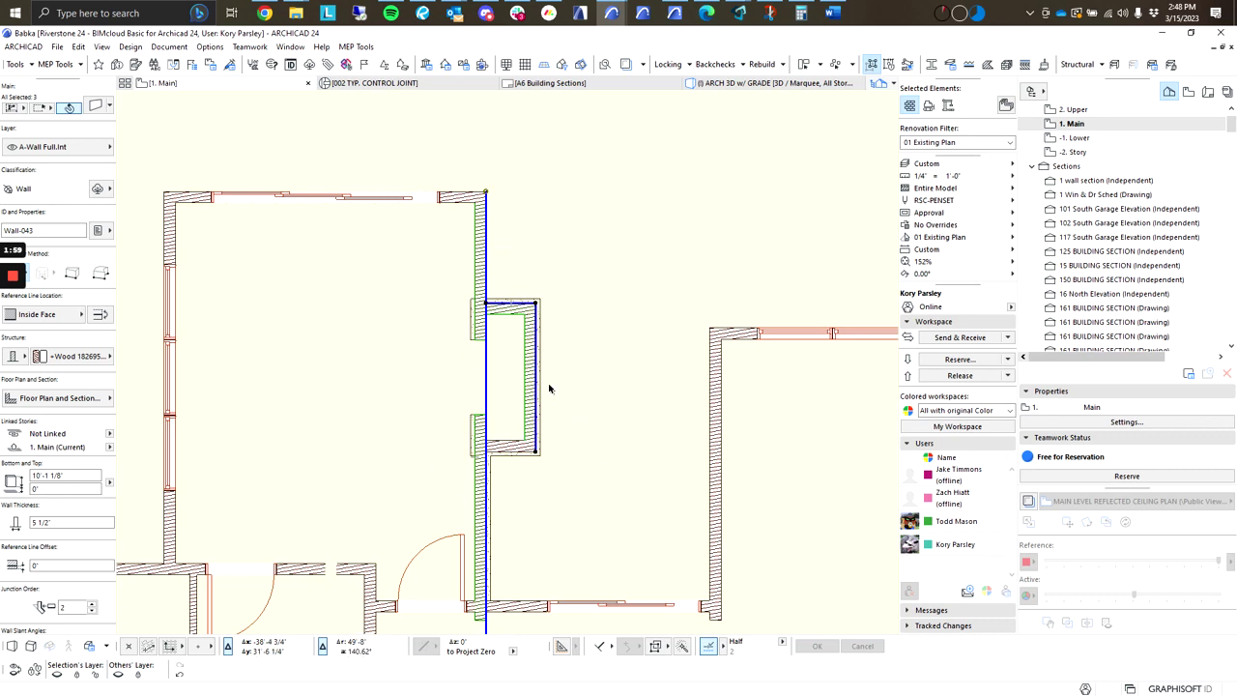
click(566, 477)
Step: Select the wood and stone walls on the alcove's three projecting sides and release their reservation
click(516, 285)
click(509, 353)
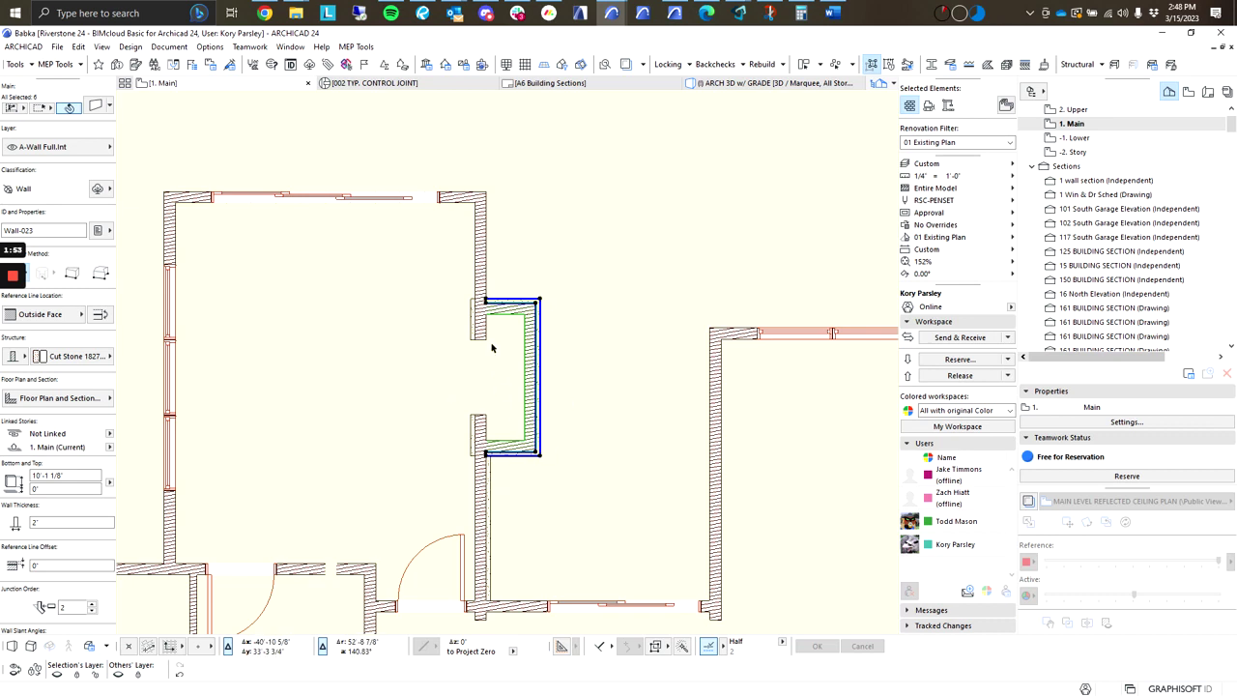
click(946, 376)
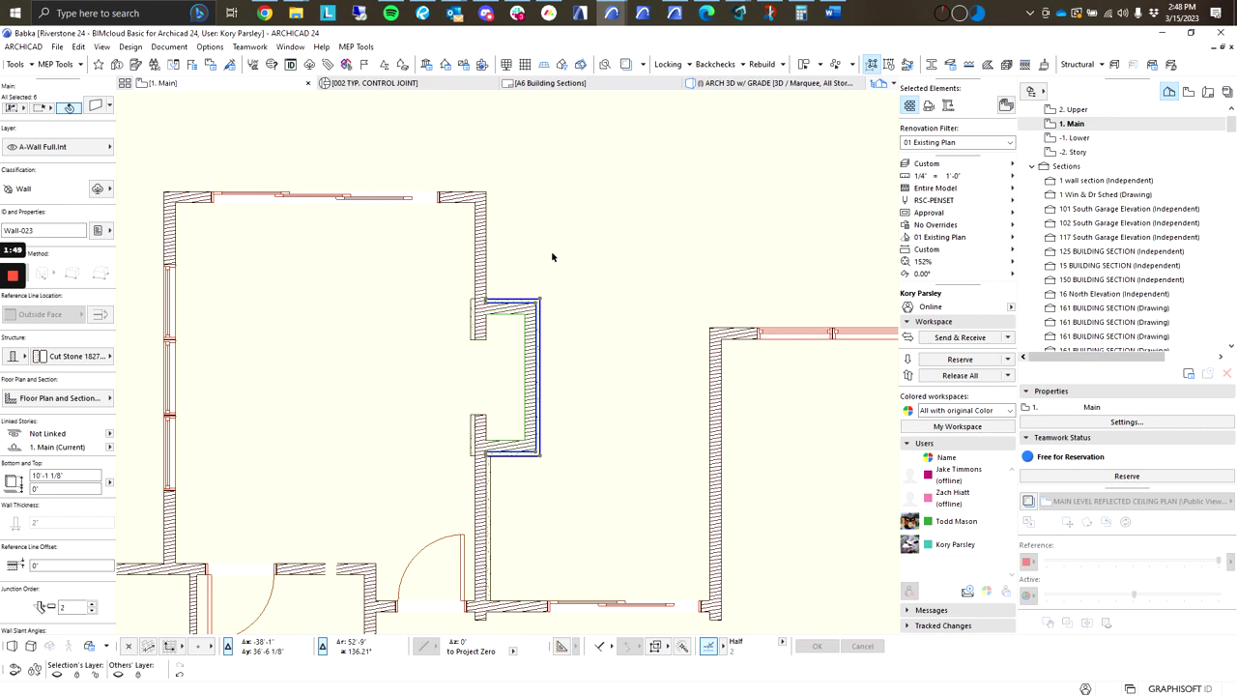
Step: Check the long wall at the alcove and the sliding-door wall by selecting them, and send changes while releasing all reserved data
scroll(508, 332, up, 2)
middle_drag(510, 329, 528, 346)
scroll(557, 249, down, 3)
click(507, 294)
shift+click(487, 237)
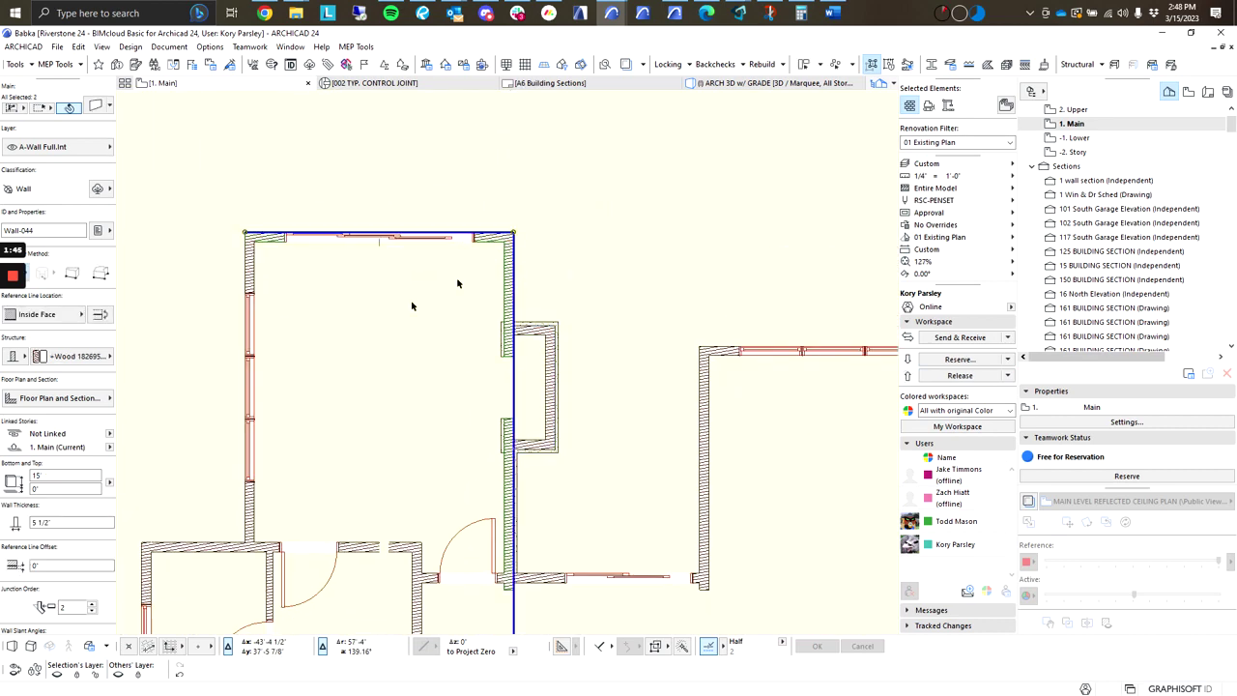
click(579, 295)
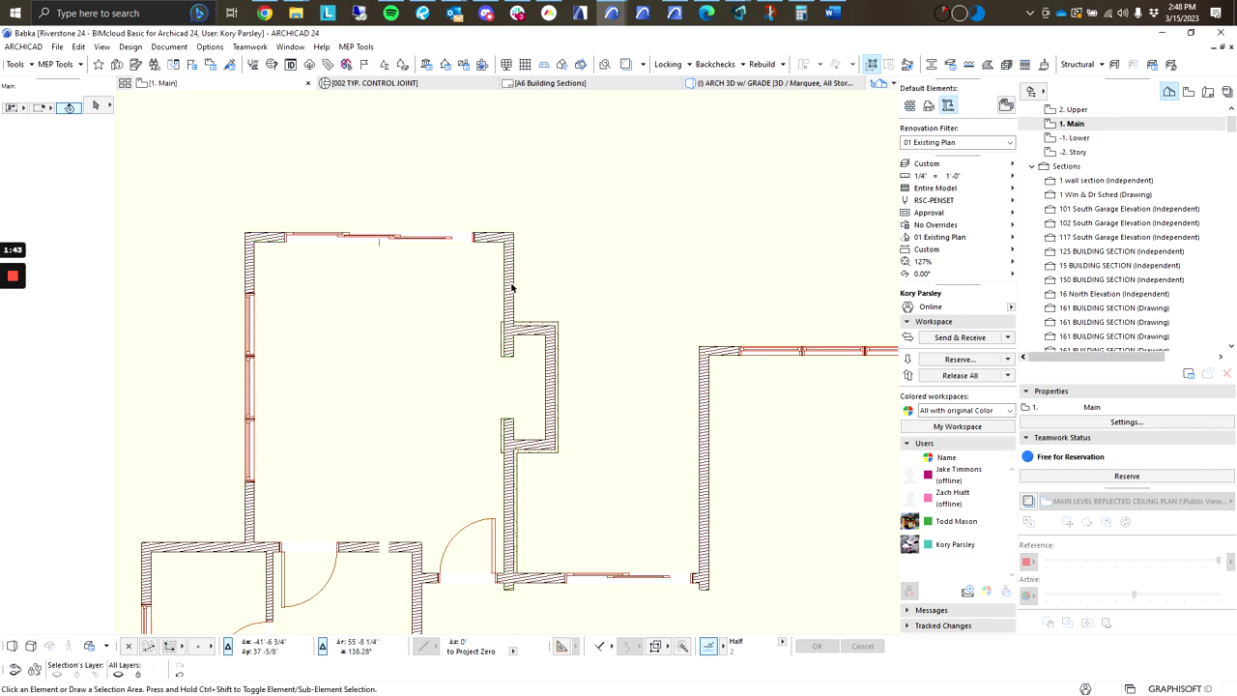
click(952, 378)
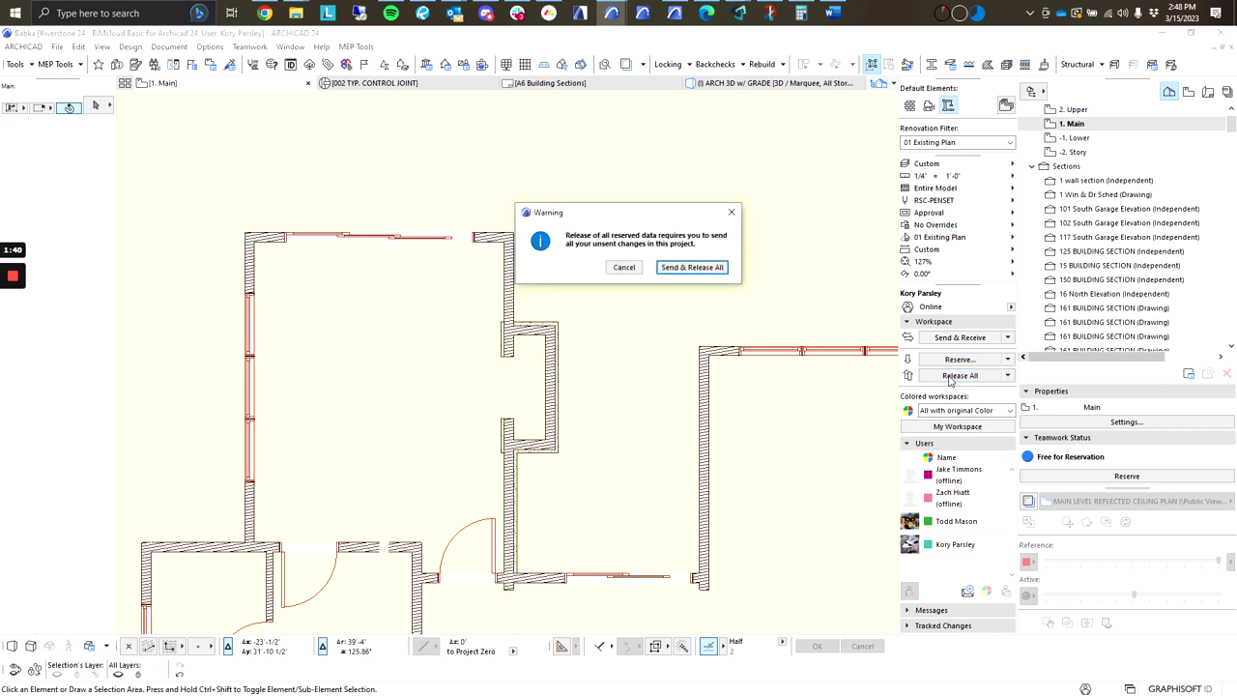
click(677, 270)
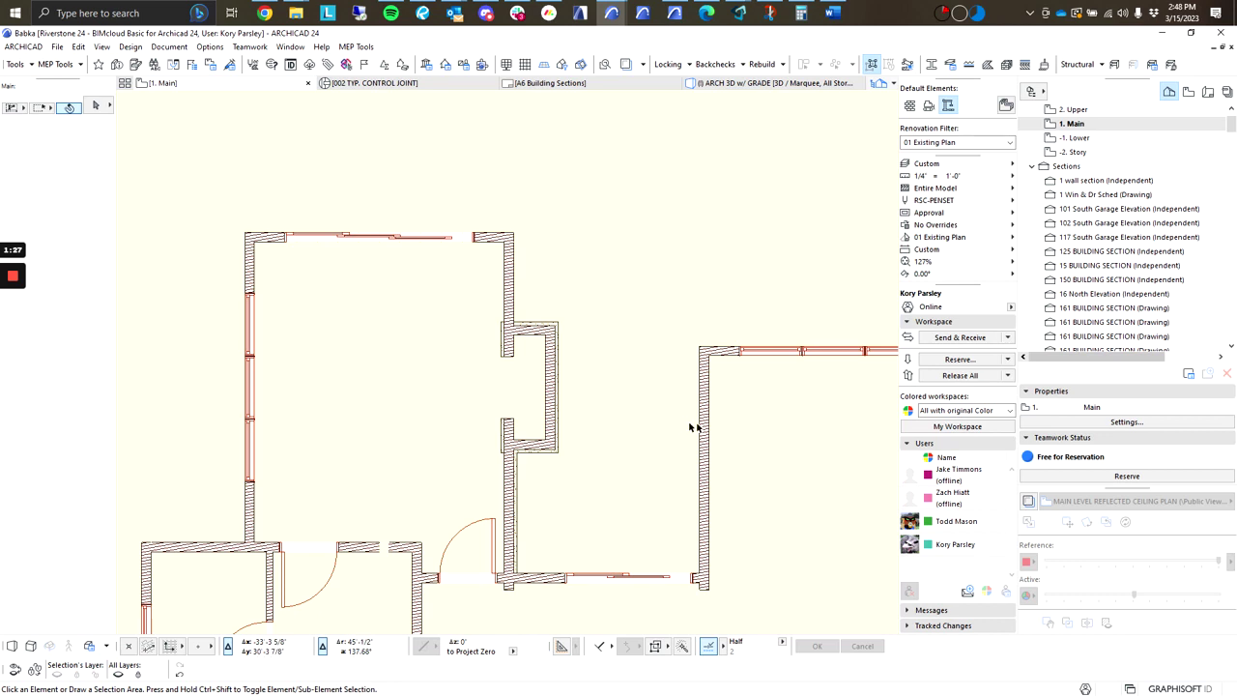
Step: Reserve the long wood wall opposite the alcove and check the 1. Main entry in the list of own reservations
middle_drag(775, 454, 485, 412)
click(415, 390)
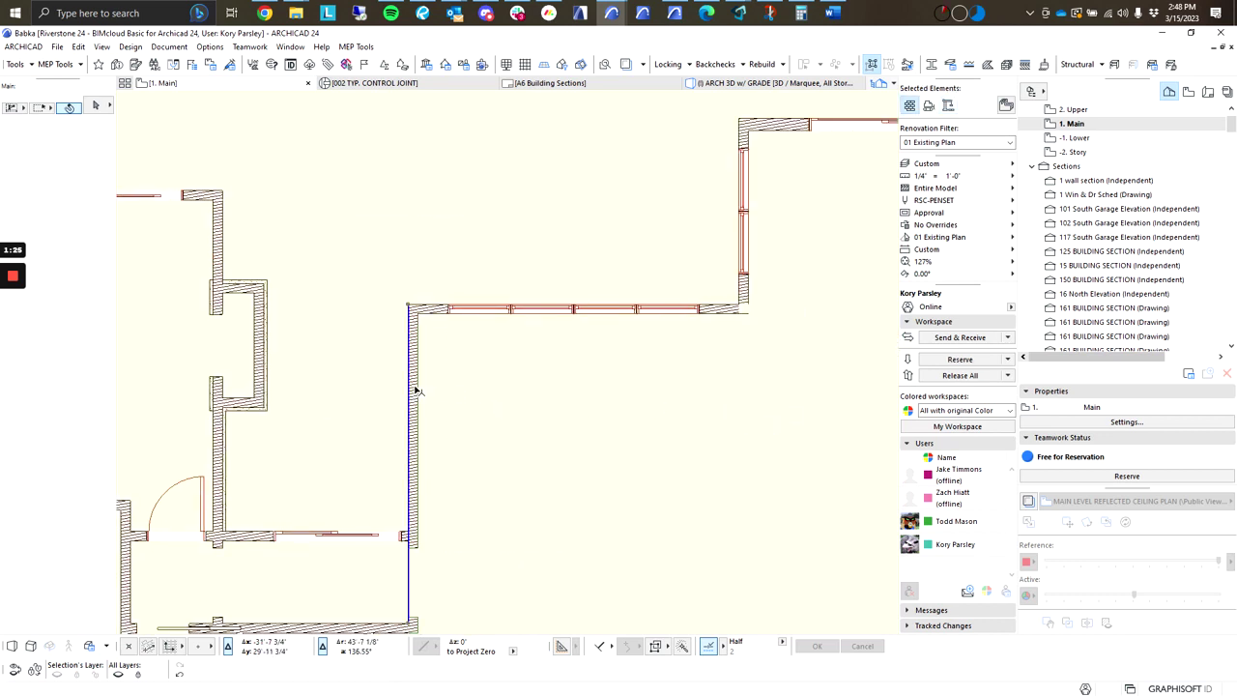
click(957, 426)
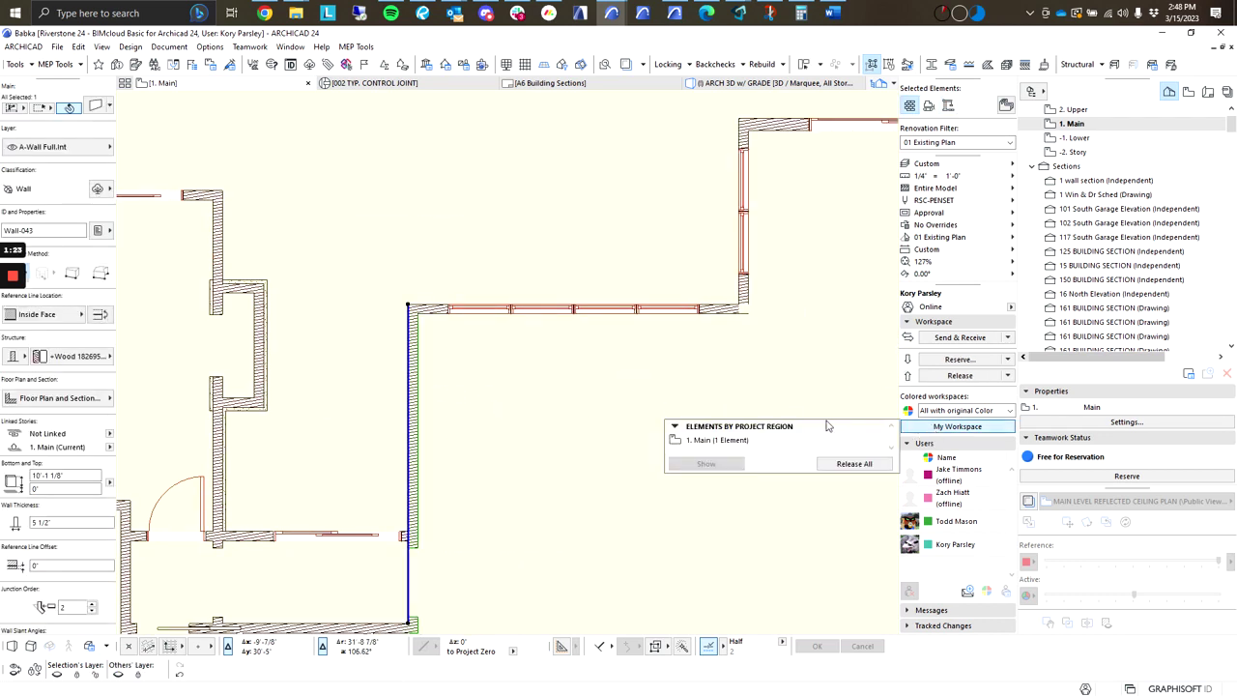
click(745, 440)
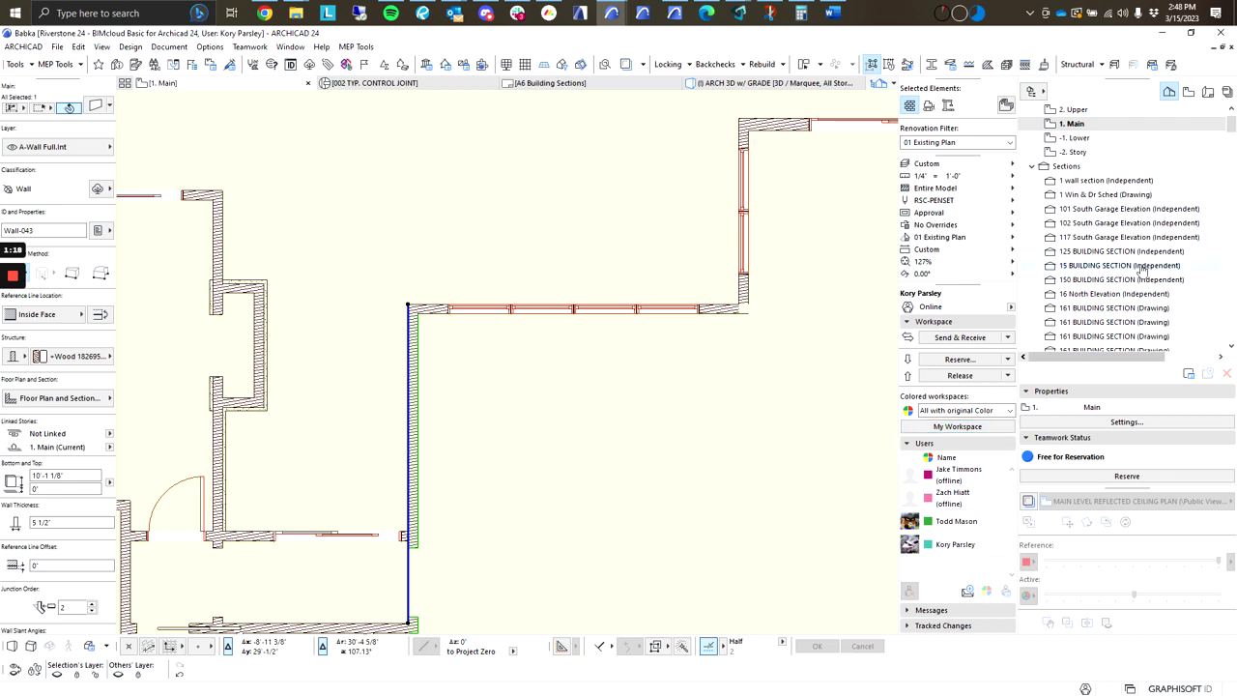
Step: Reserve the section 125 BUILDING SECTION (Independent) and list the own workspace's reservations
right_click(1070, 252)
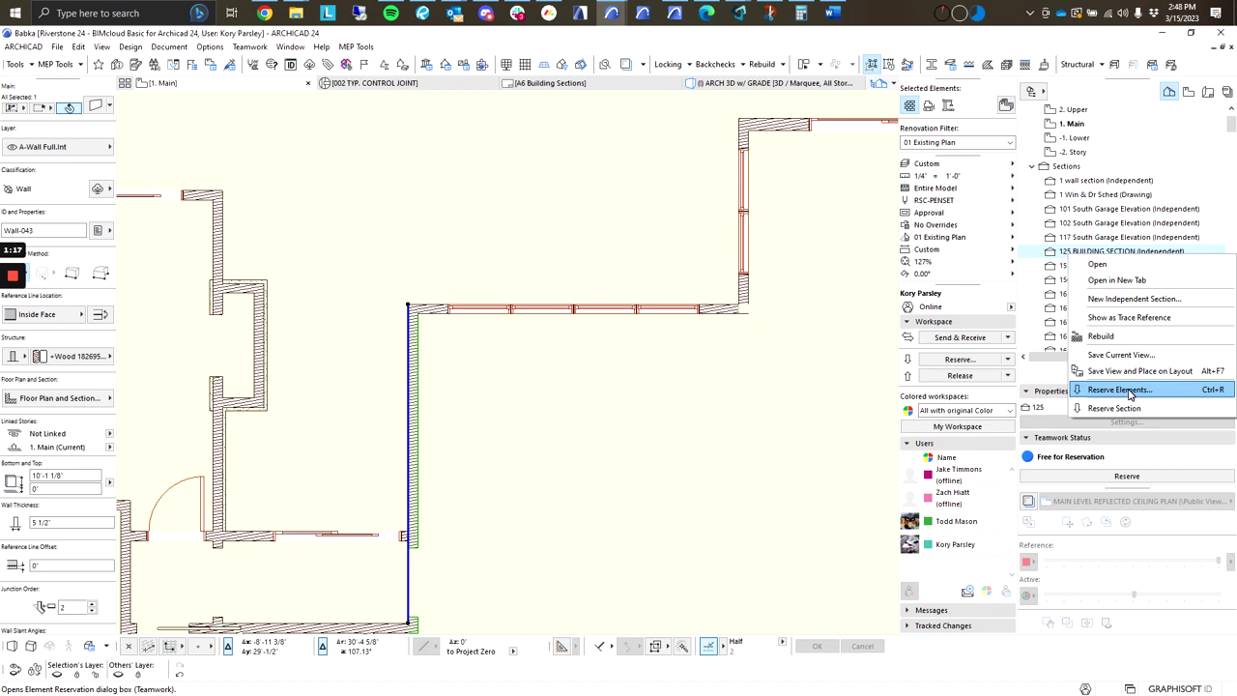
click(1113, 408)
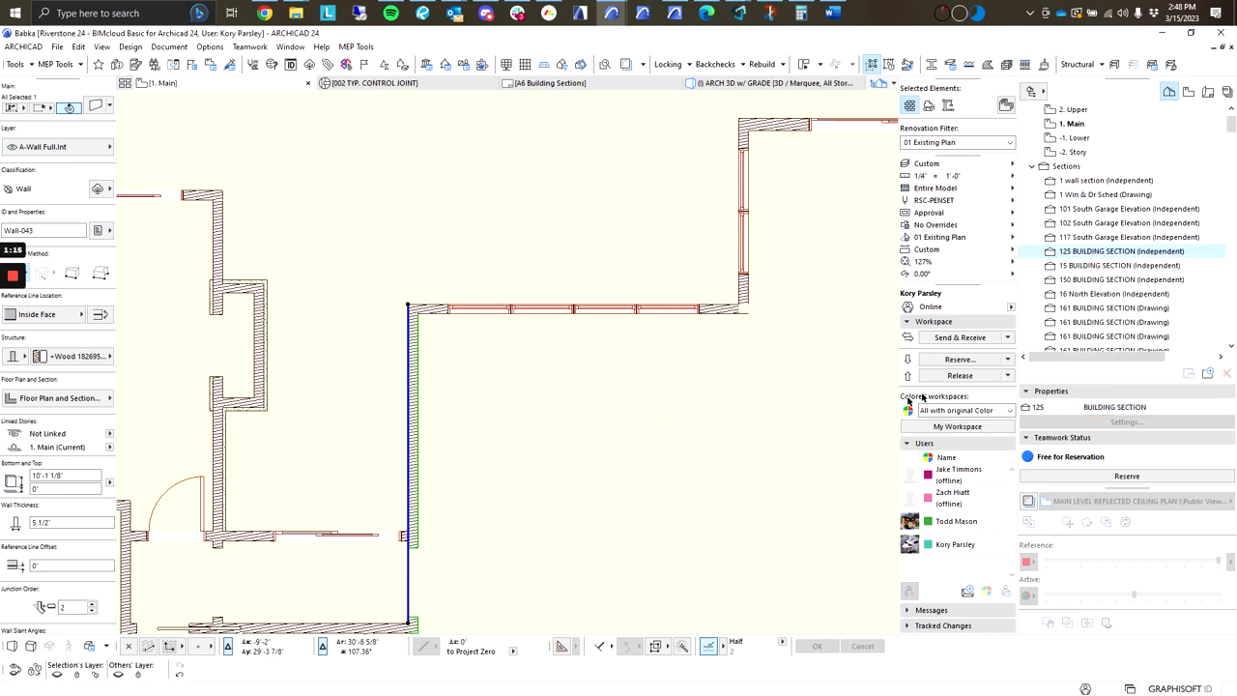
click(941, 428)
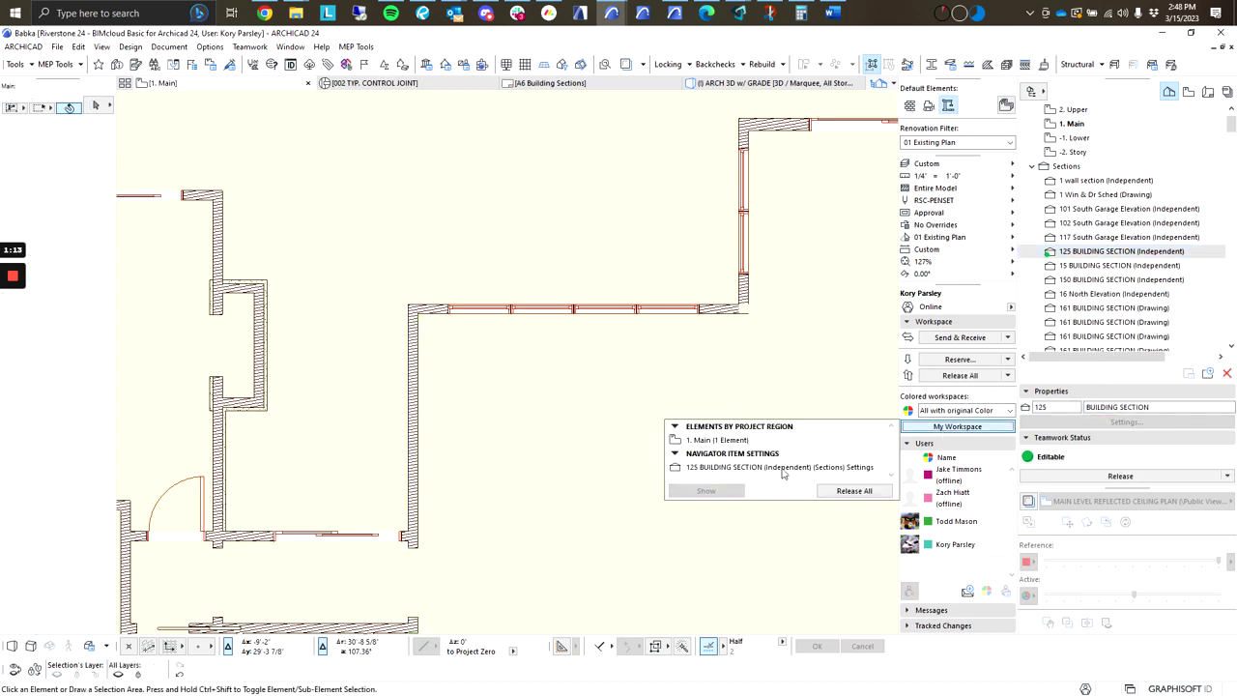
Step: Check the section settings entry in the own workspace list and release the reserved element on 1. Main
click(751, 441)
click(732, 469)
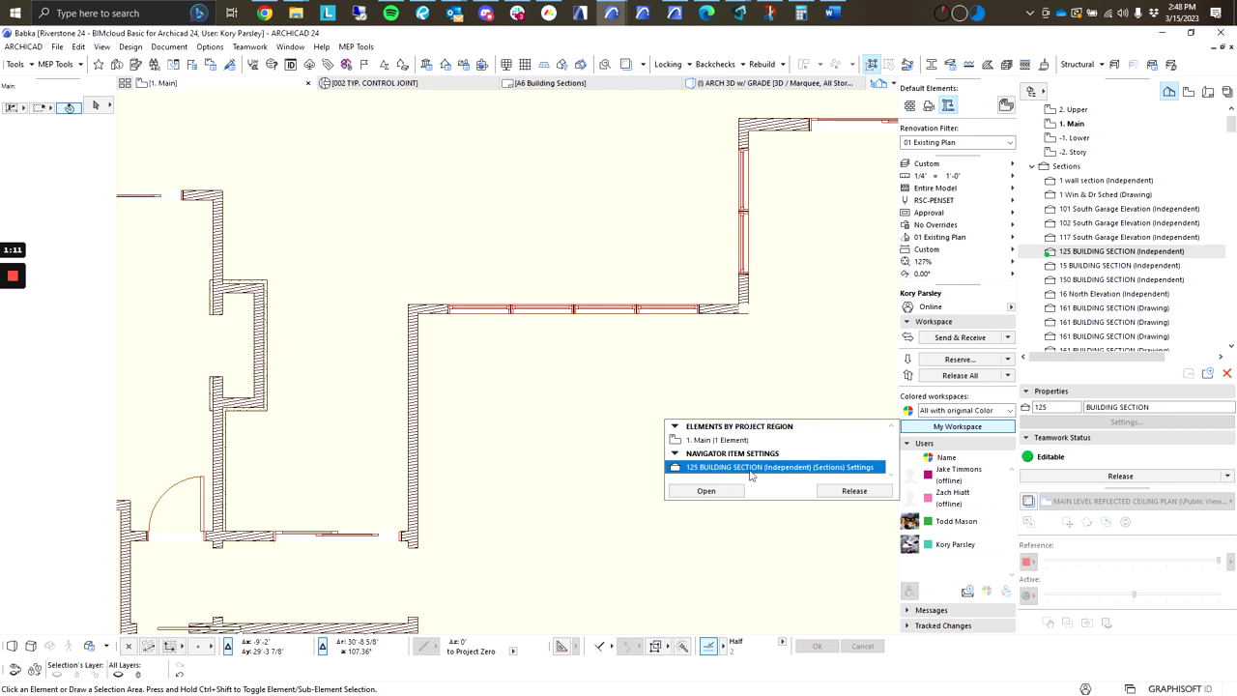
click(713, 440)
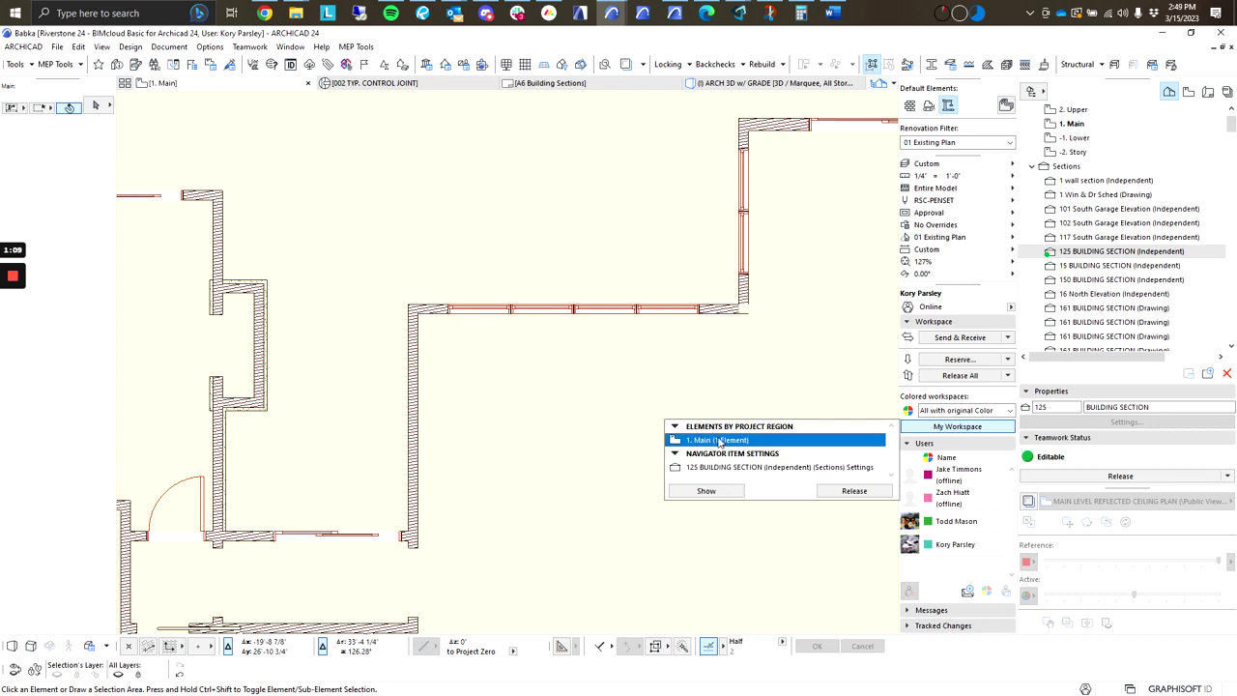
click(839, 491)
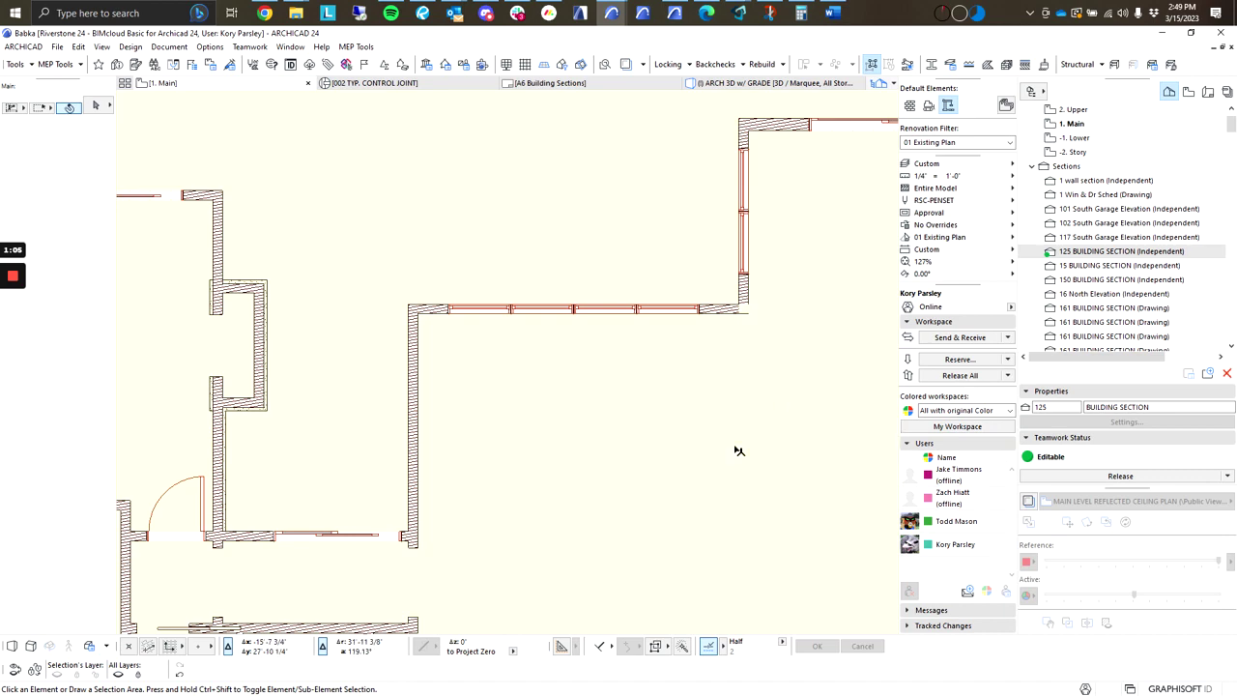
Step: Open the layer settings for model views, check their Teamwork status, and add a new layer named 9 | Annotation
scroll(737, 451, down, 1)
middle_drag(743, 507, 740, 408)
click(905, 165)
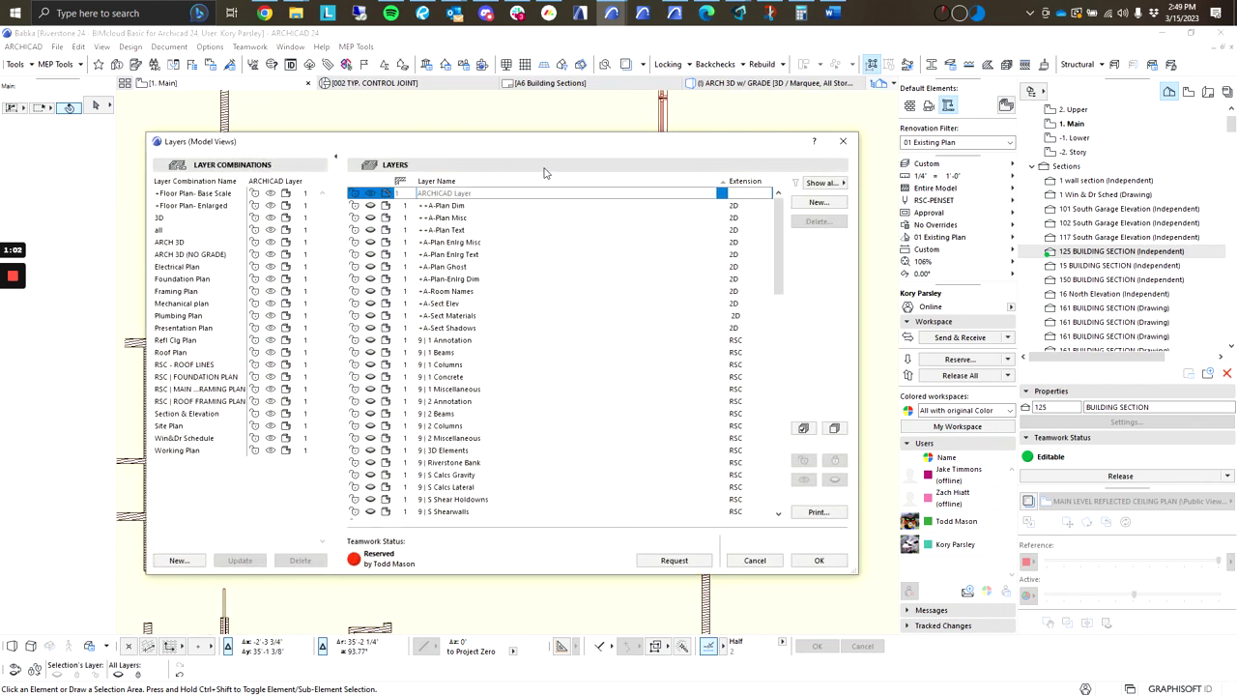
drag(384, 145, 388, 137)
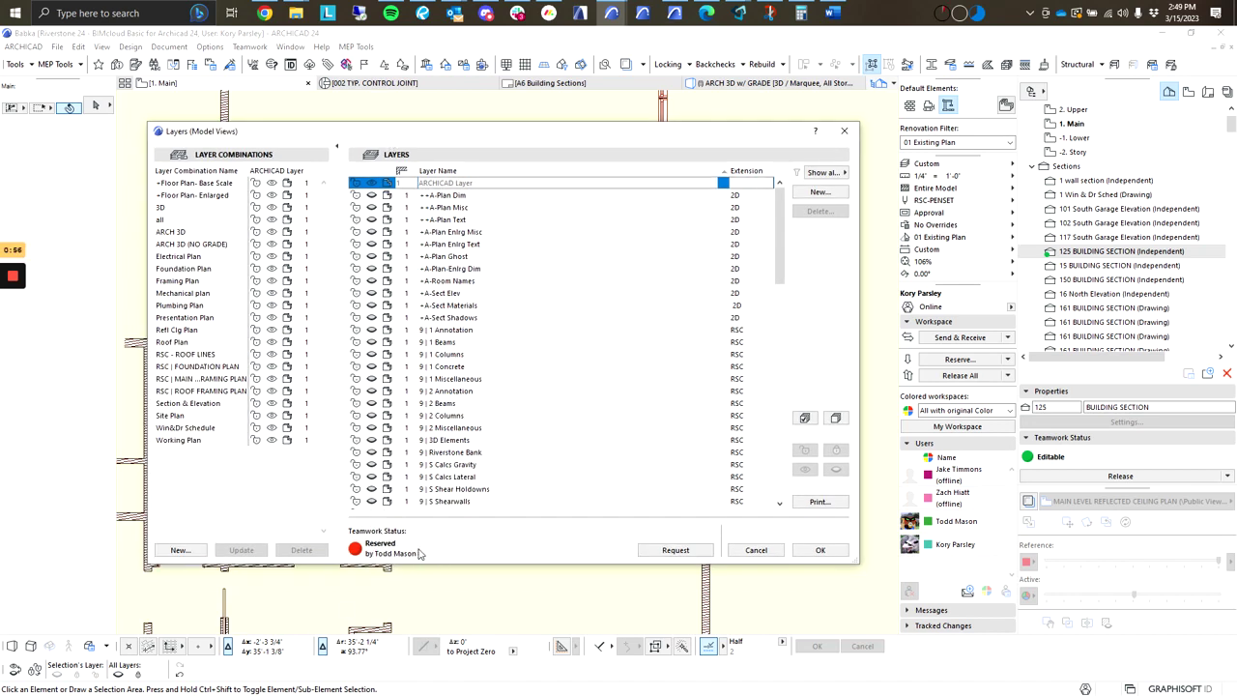
click(481, 392)
click(819, 193)
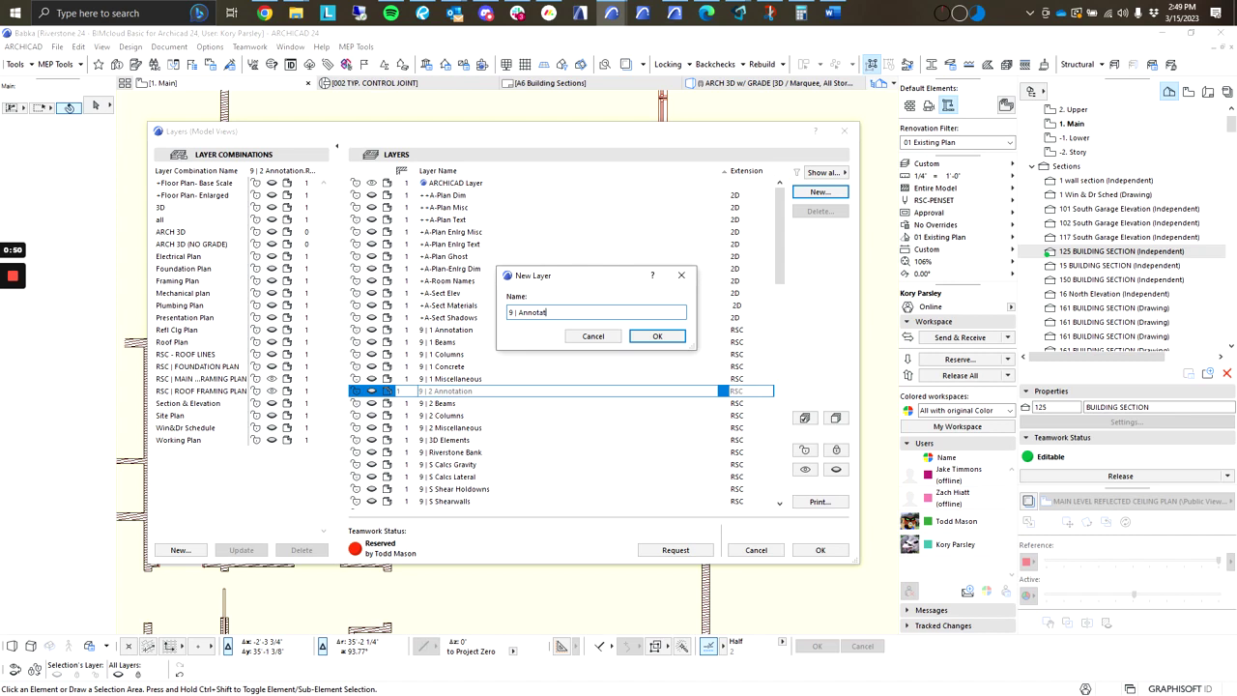
key(Return)
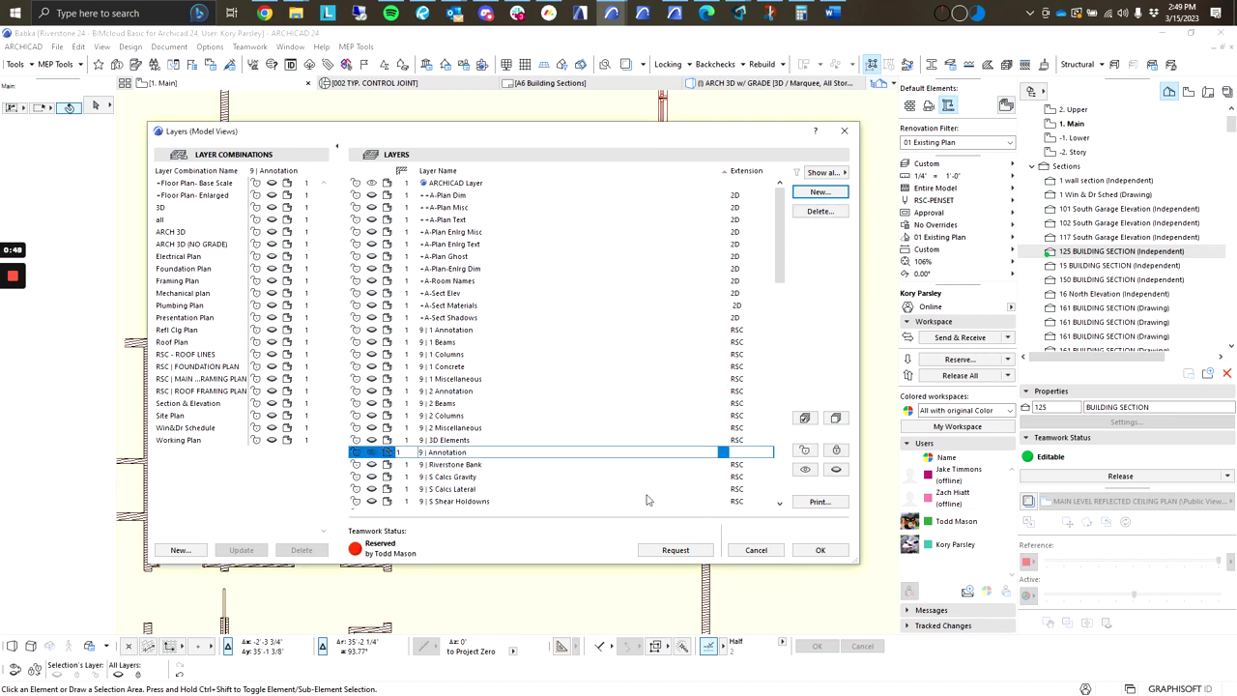
Step: Compare the new 9 | Annotation layer with the existing 9 | 2 Columns and 9 | 2 Miscellaneous layers
click(557, 415)
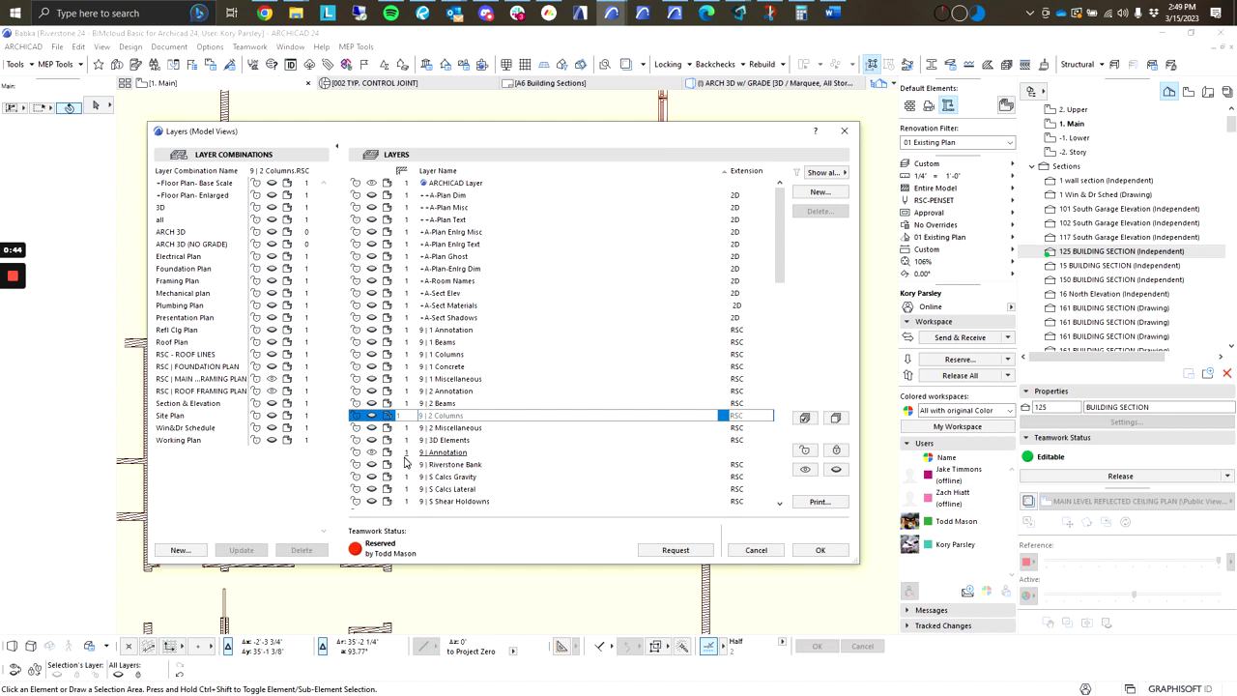
click(462, 454)
click(487, 430)
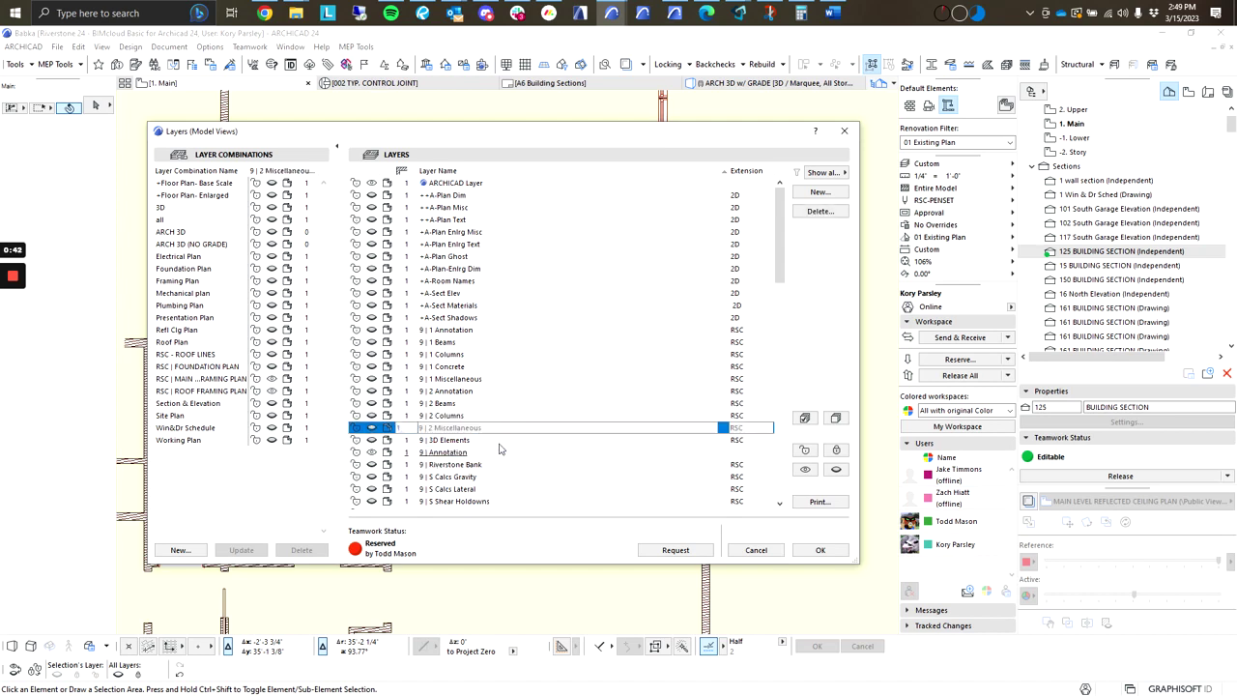
click(492, 452)
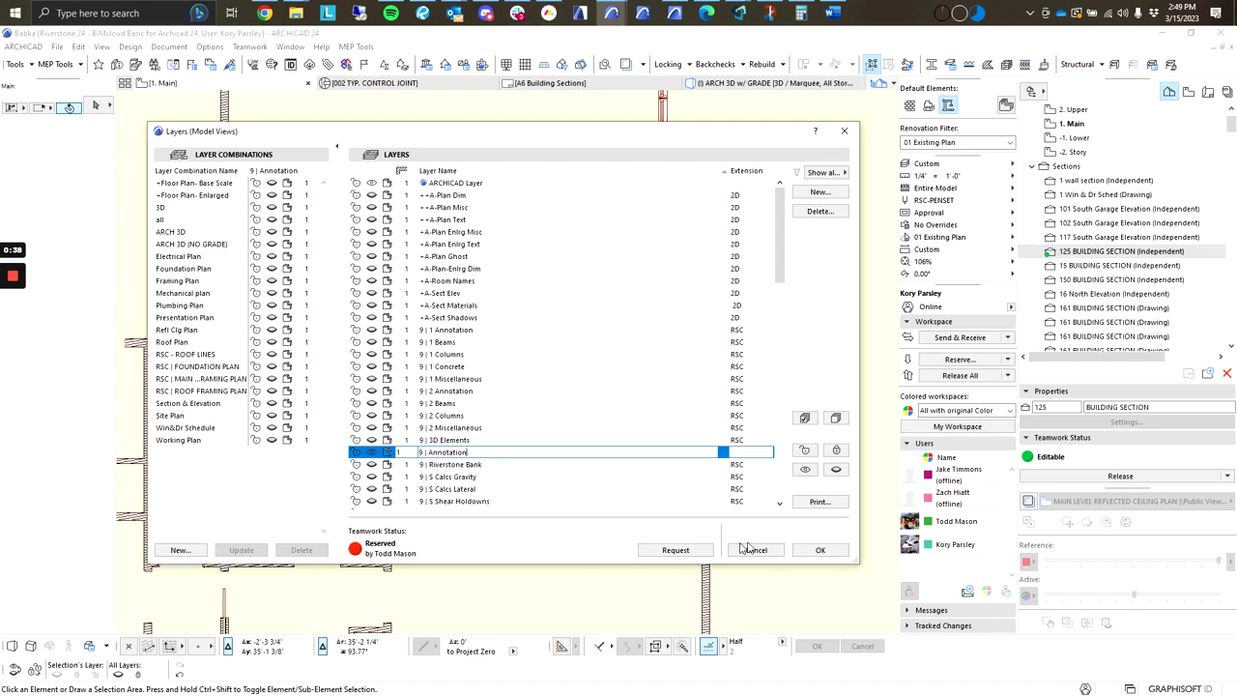
Step: Accept the layer settings and try to send the changes and release all reserved data
click(820, 550)
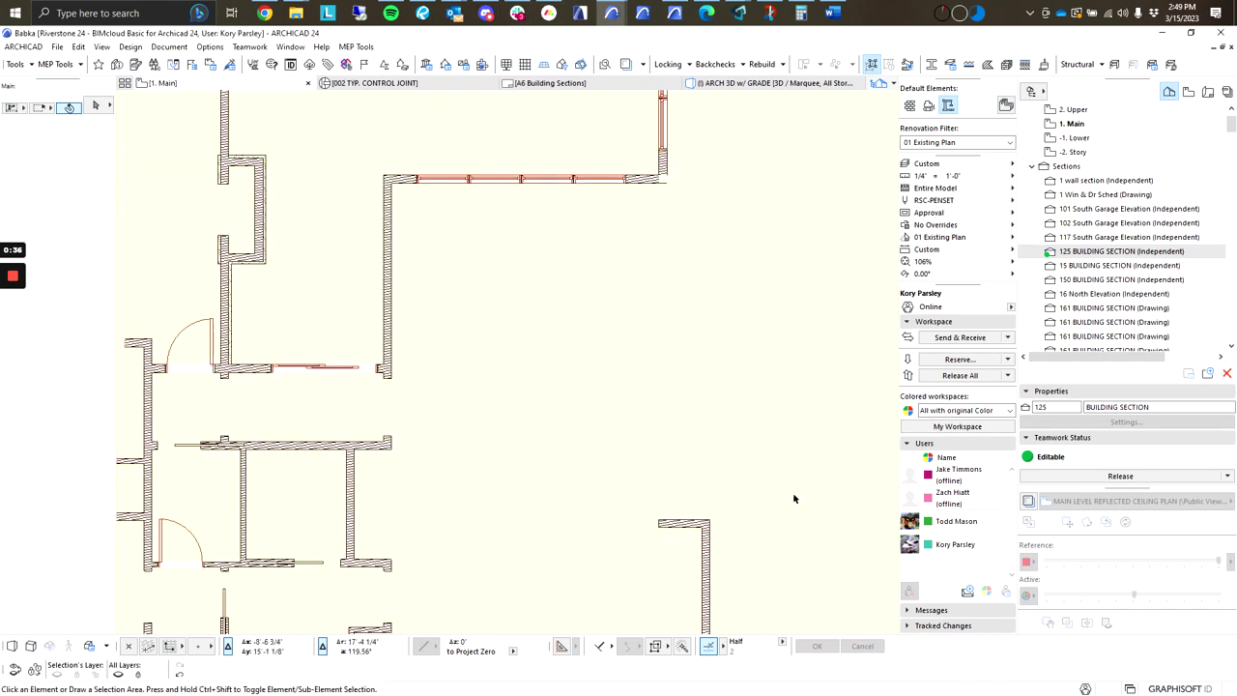
mouse_move(925, 430)
click(951, 375)
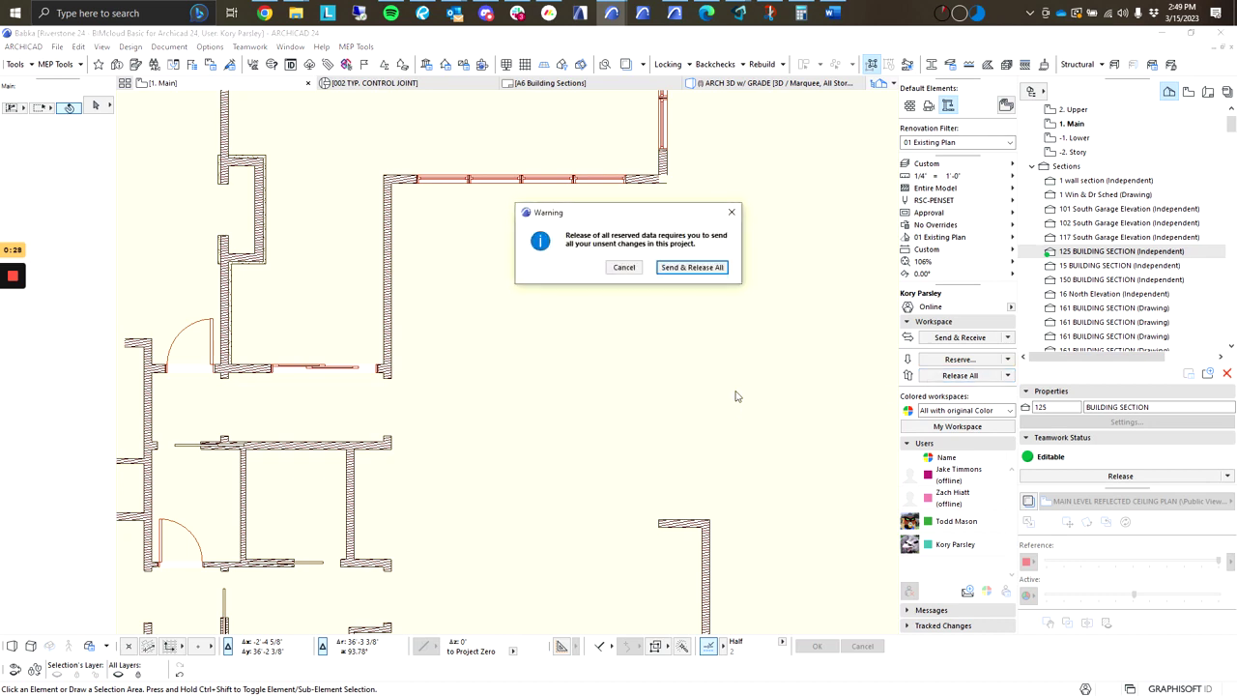
click(688, 269)
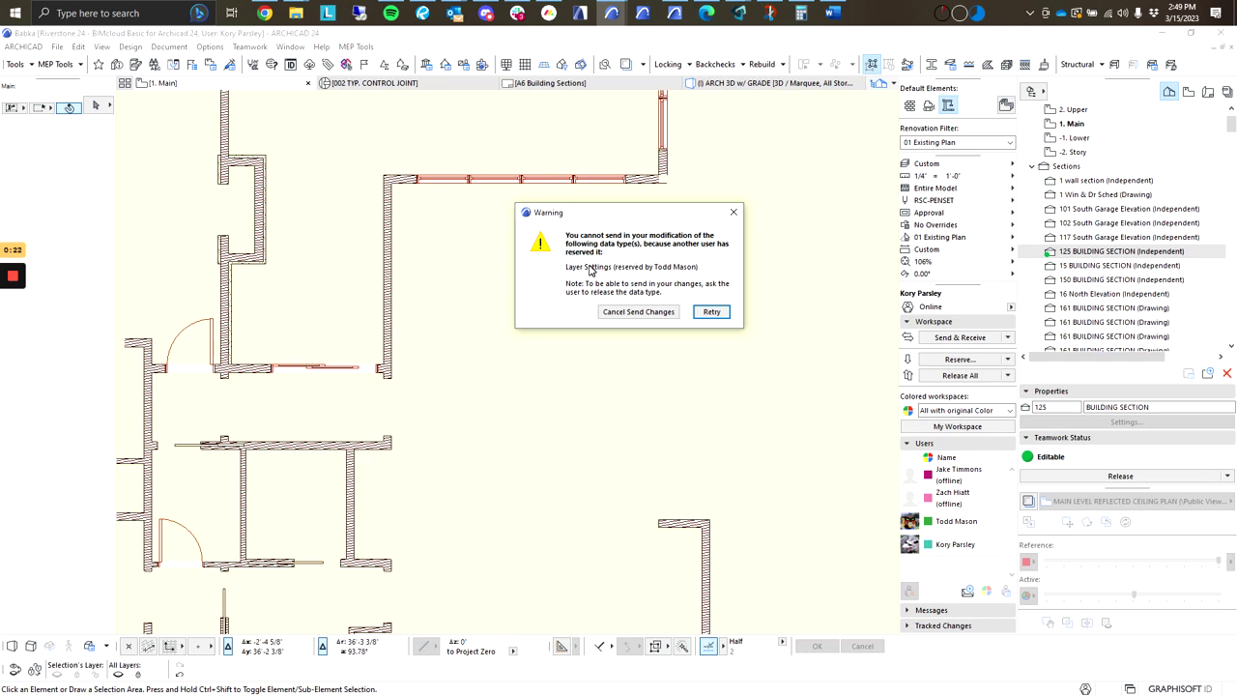
click(657, 312)
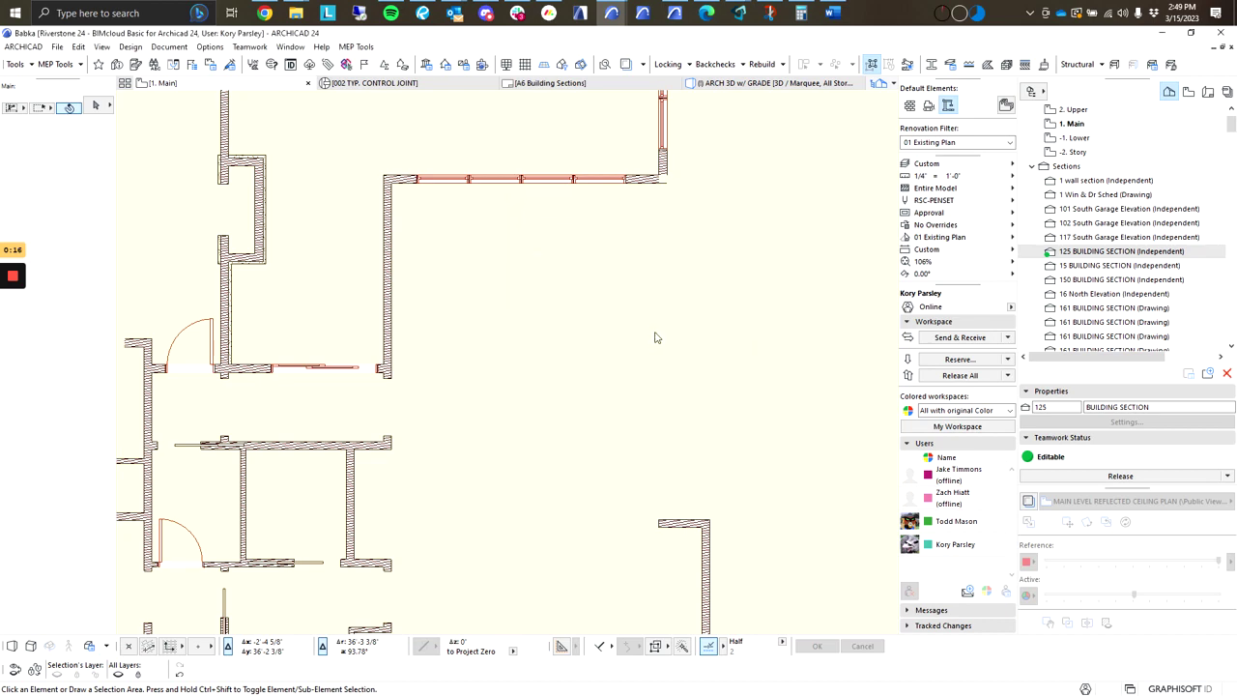
Step: Examine the walls around the stepped corner and the adjoining interior wall on 1. Main for their selection and reservation status
scroll(599, 408, down, 2)
click(410, 290)
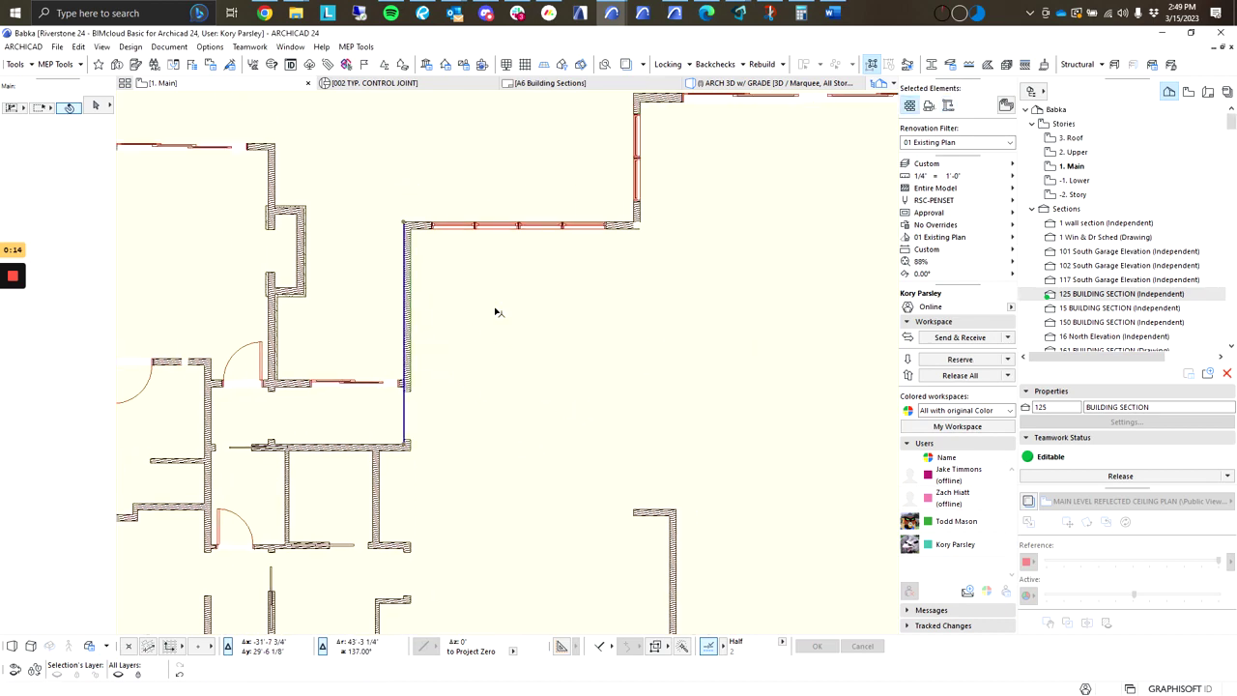
click(513, 353)
middle_drag(430, 298, 435, 298)
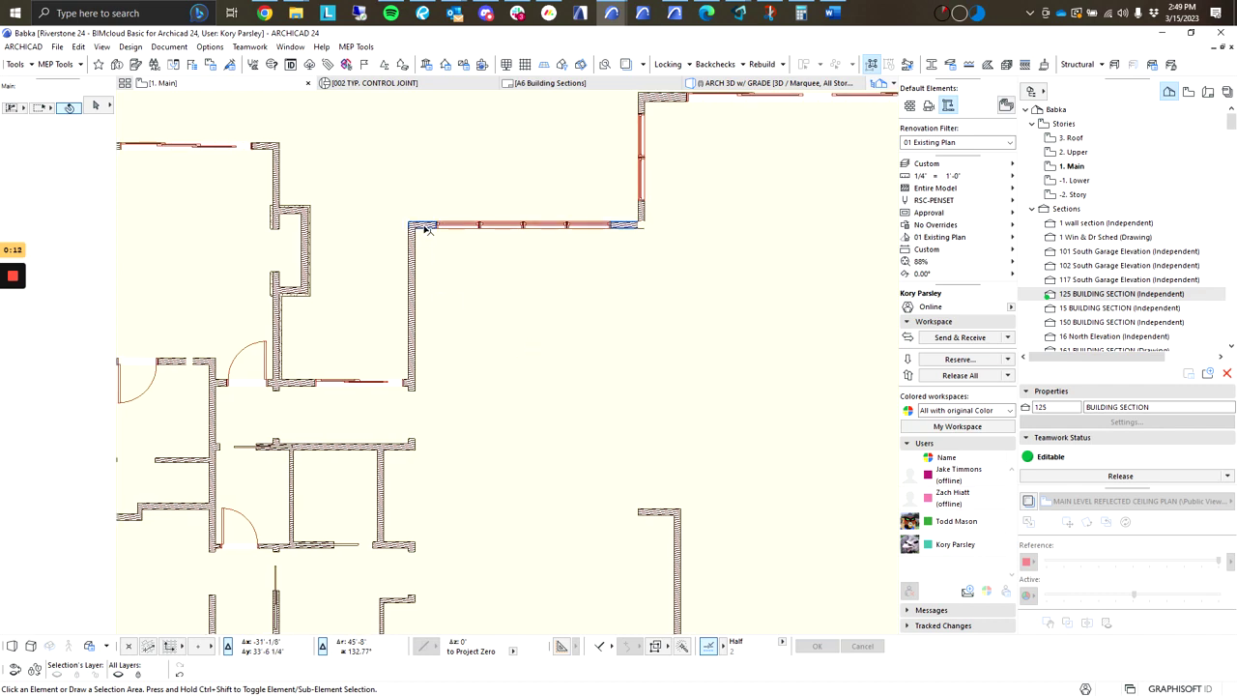
click(419, 226)
shift+click(413, 312)
middle_drag(422, 366, 466, 345)
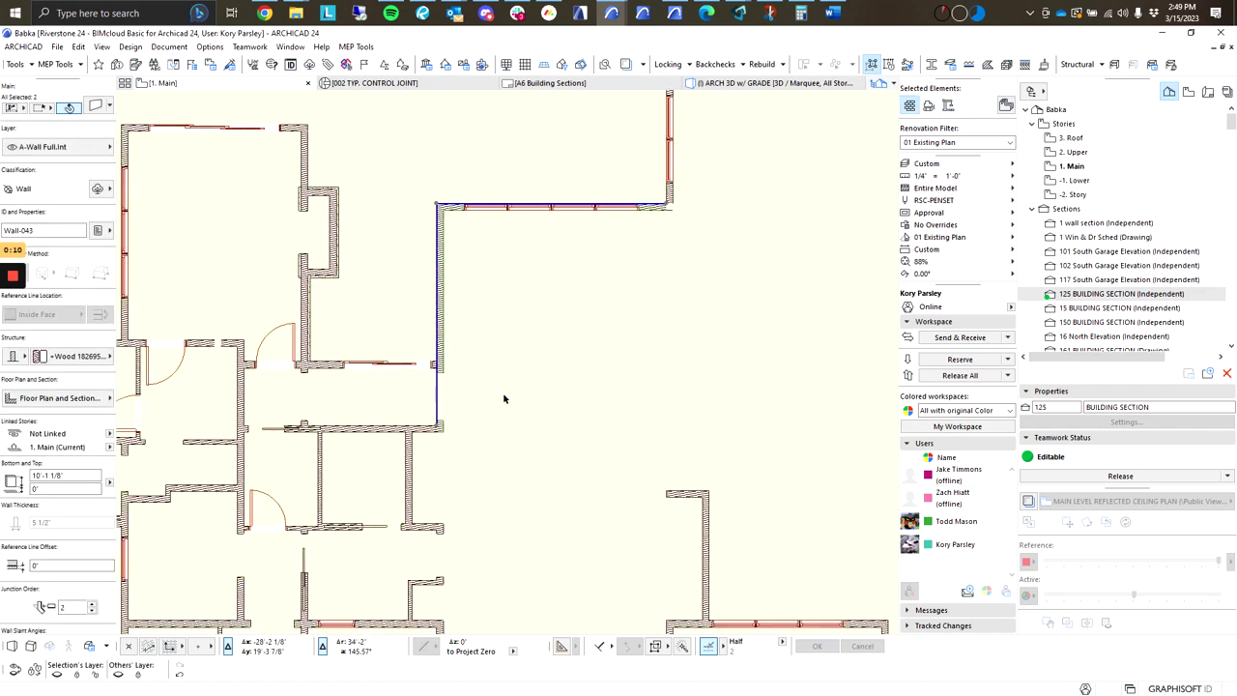
middle_drag(503, 397, 538, 301)
shift+click(428, 334)
key(Escape)
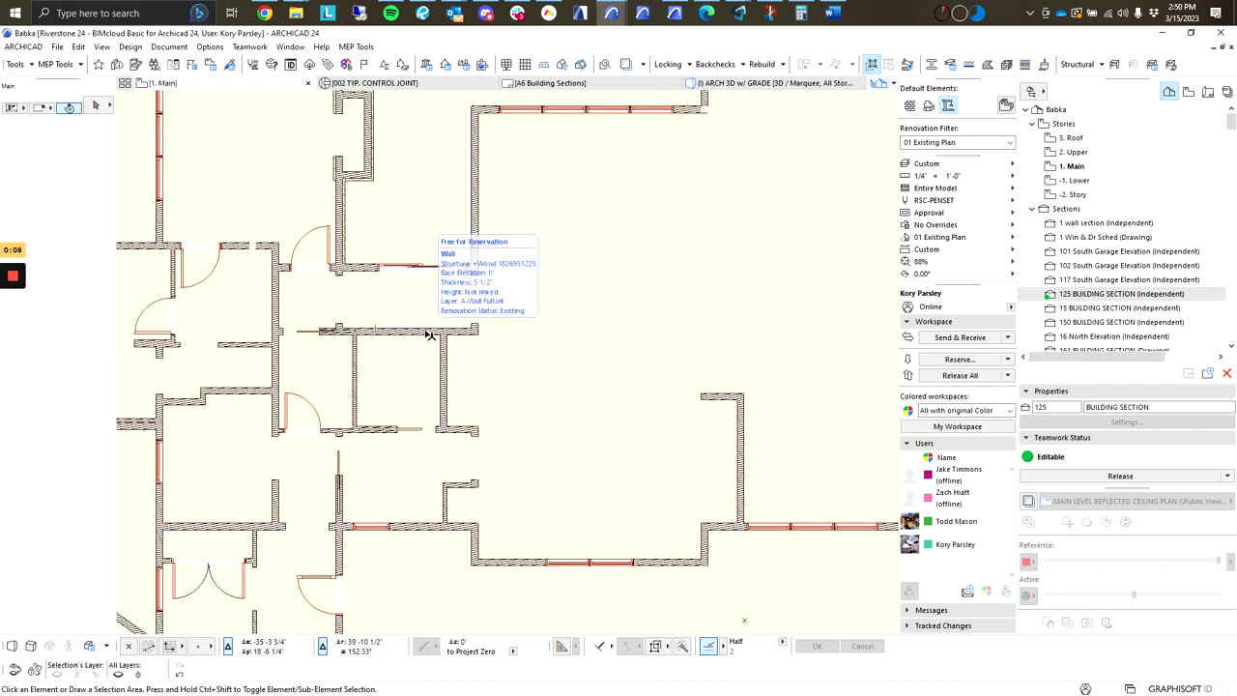
Step: Request another release of all data reserved in the own workspace
click(953, 376)
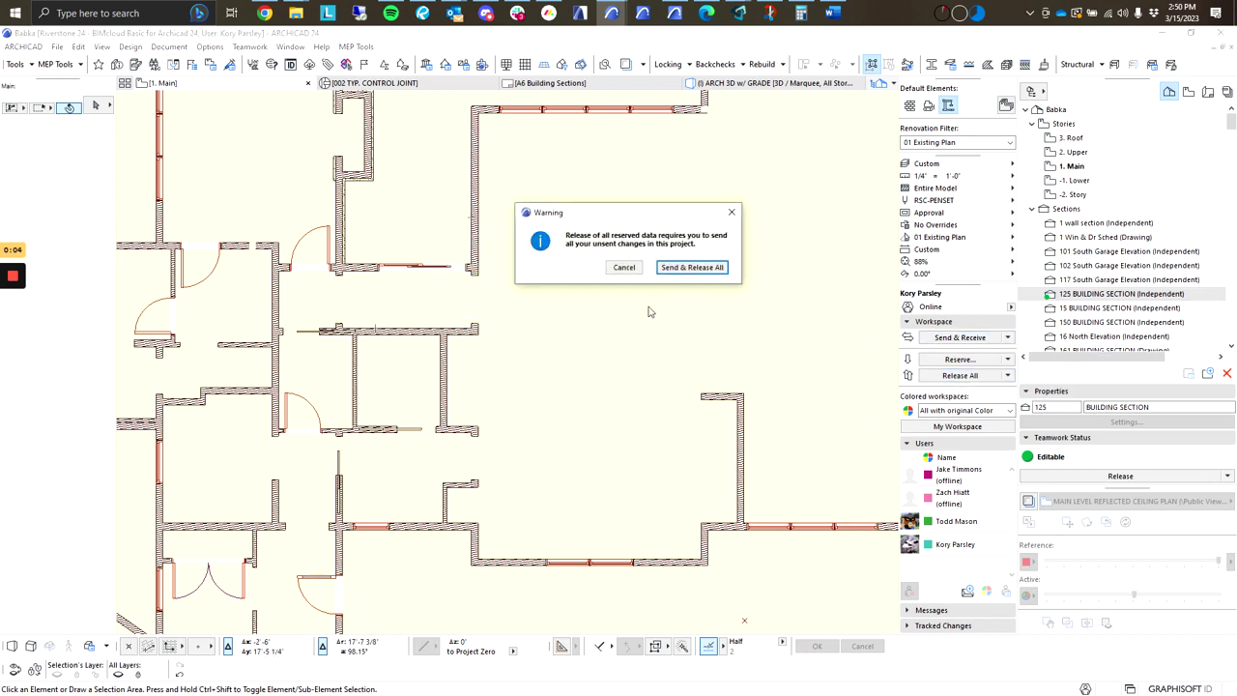